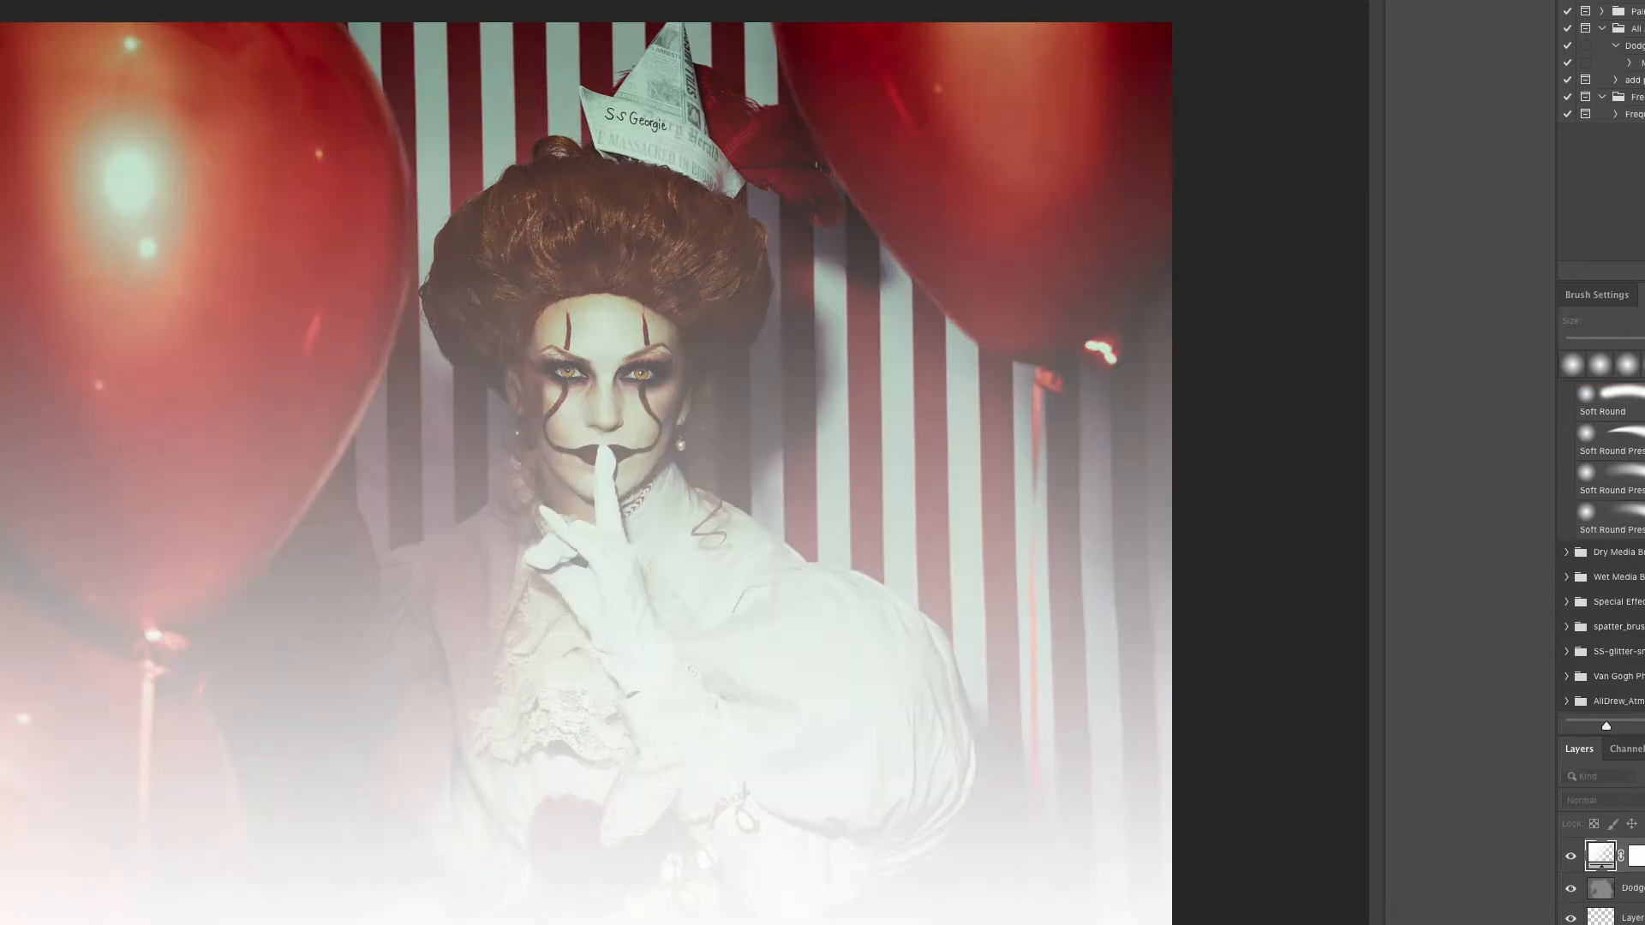
Step: Recolor the gradient fill's color stop from the gradient editor to a muted grey-green
drag(551, 156, 94, 239)
click(77, 269)
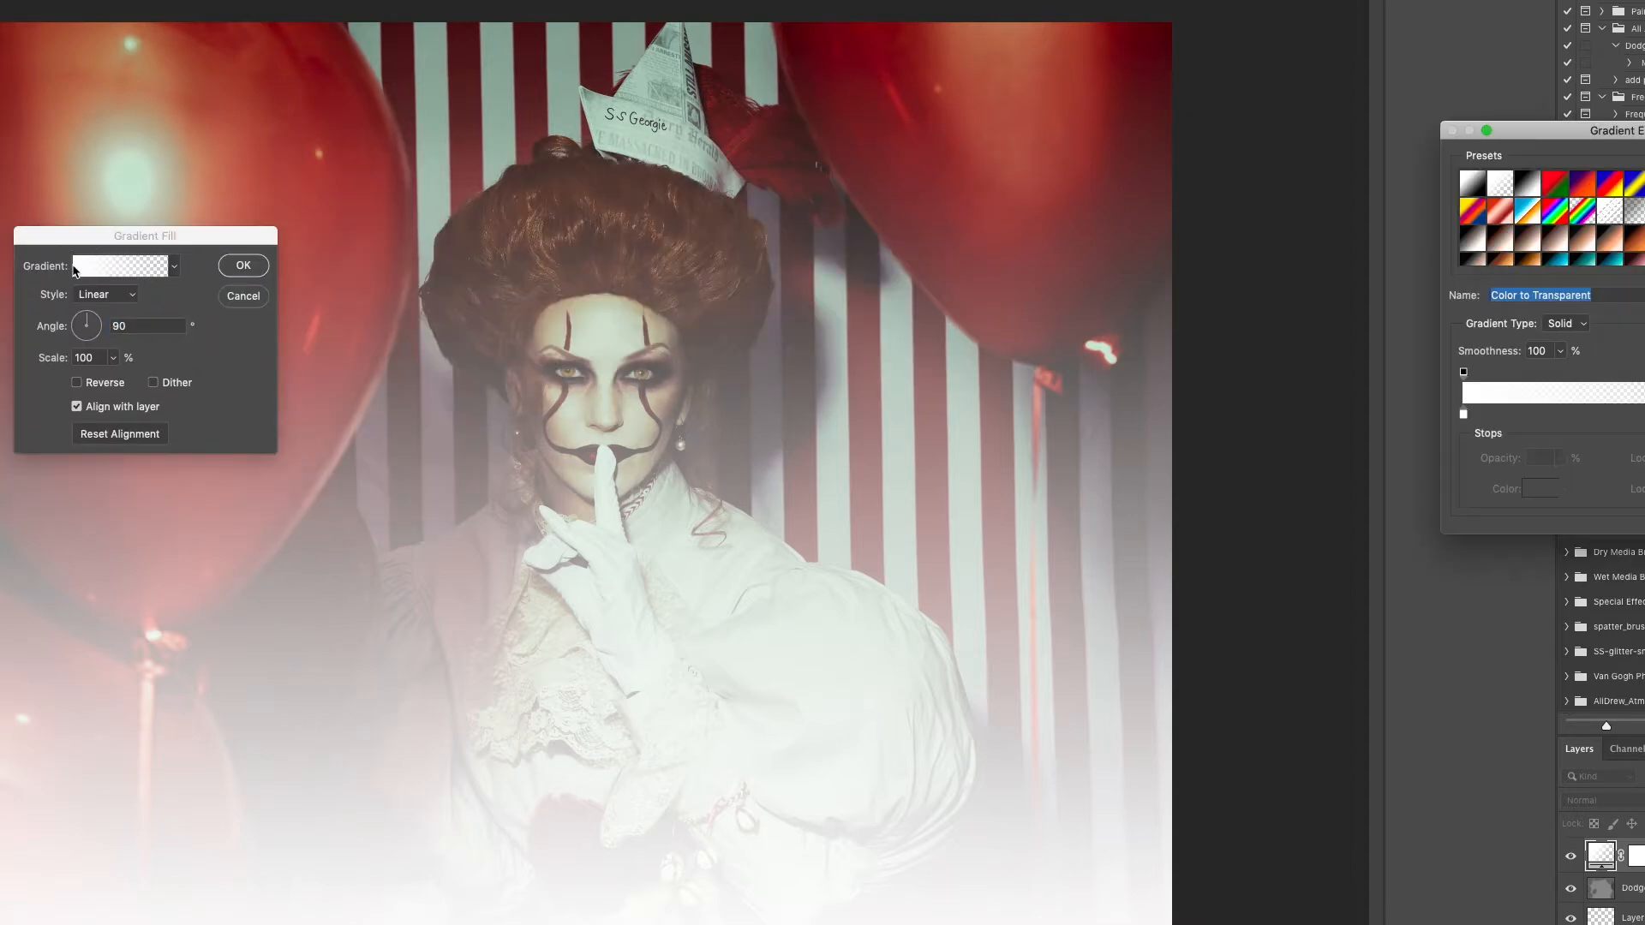
click(1463, 415)
click(1535, 493)
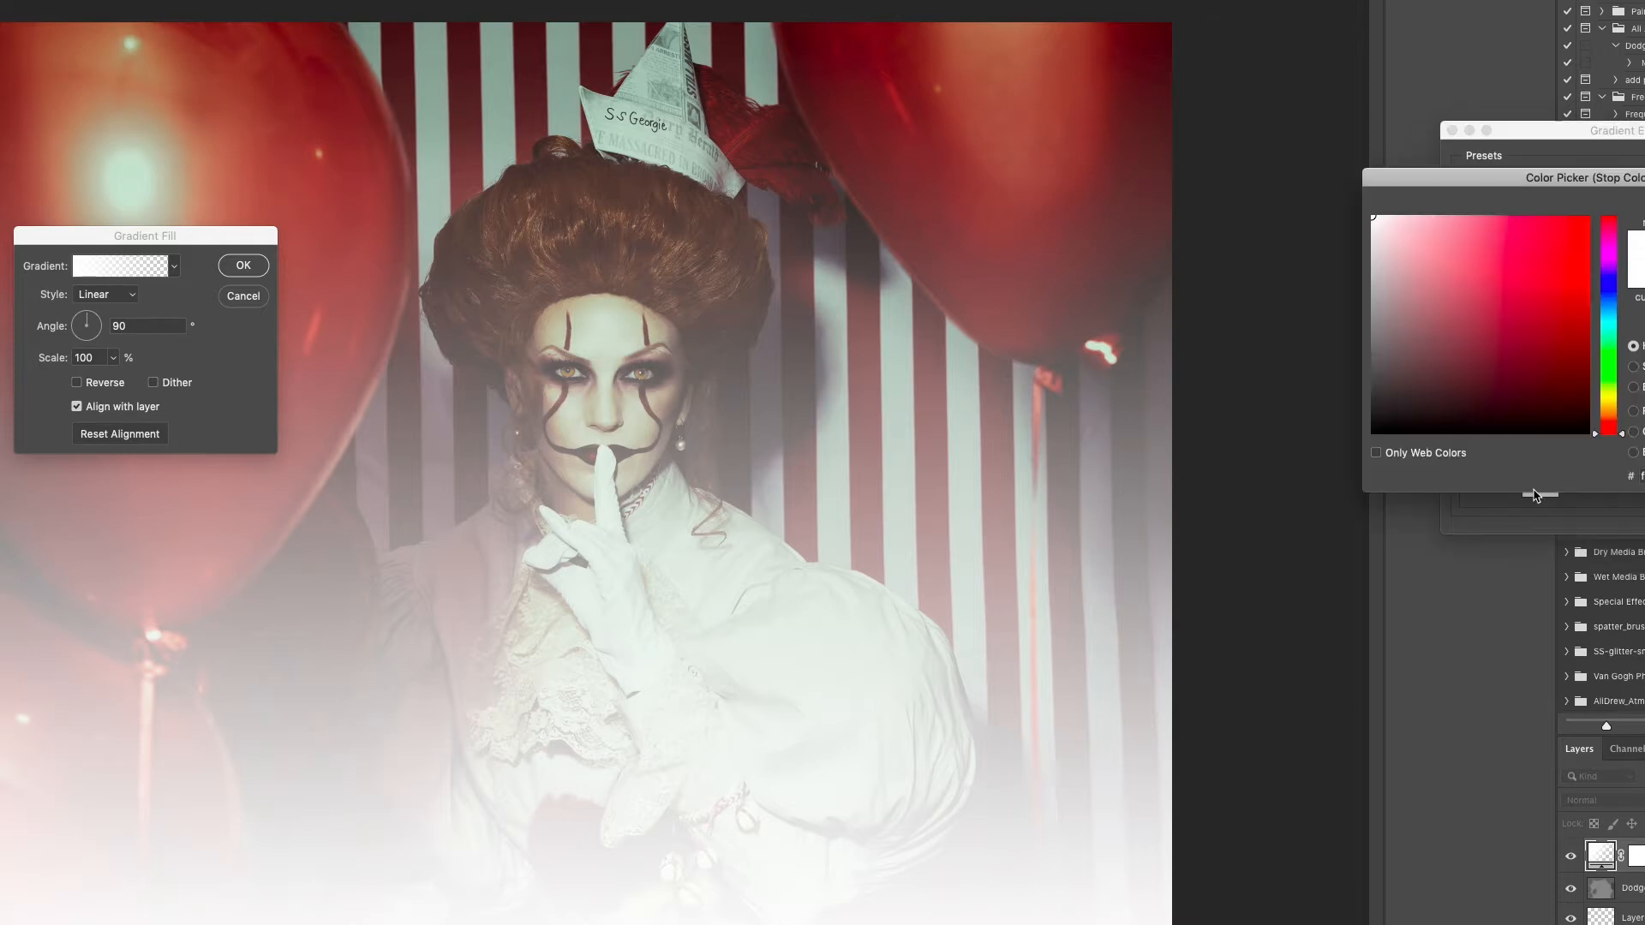
click(1602, 346)
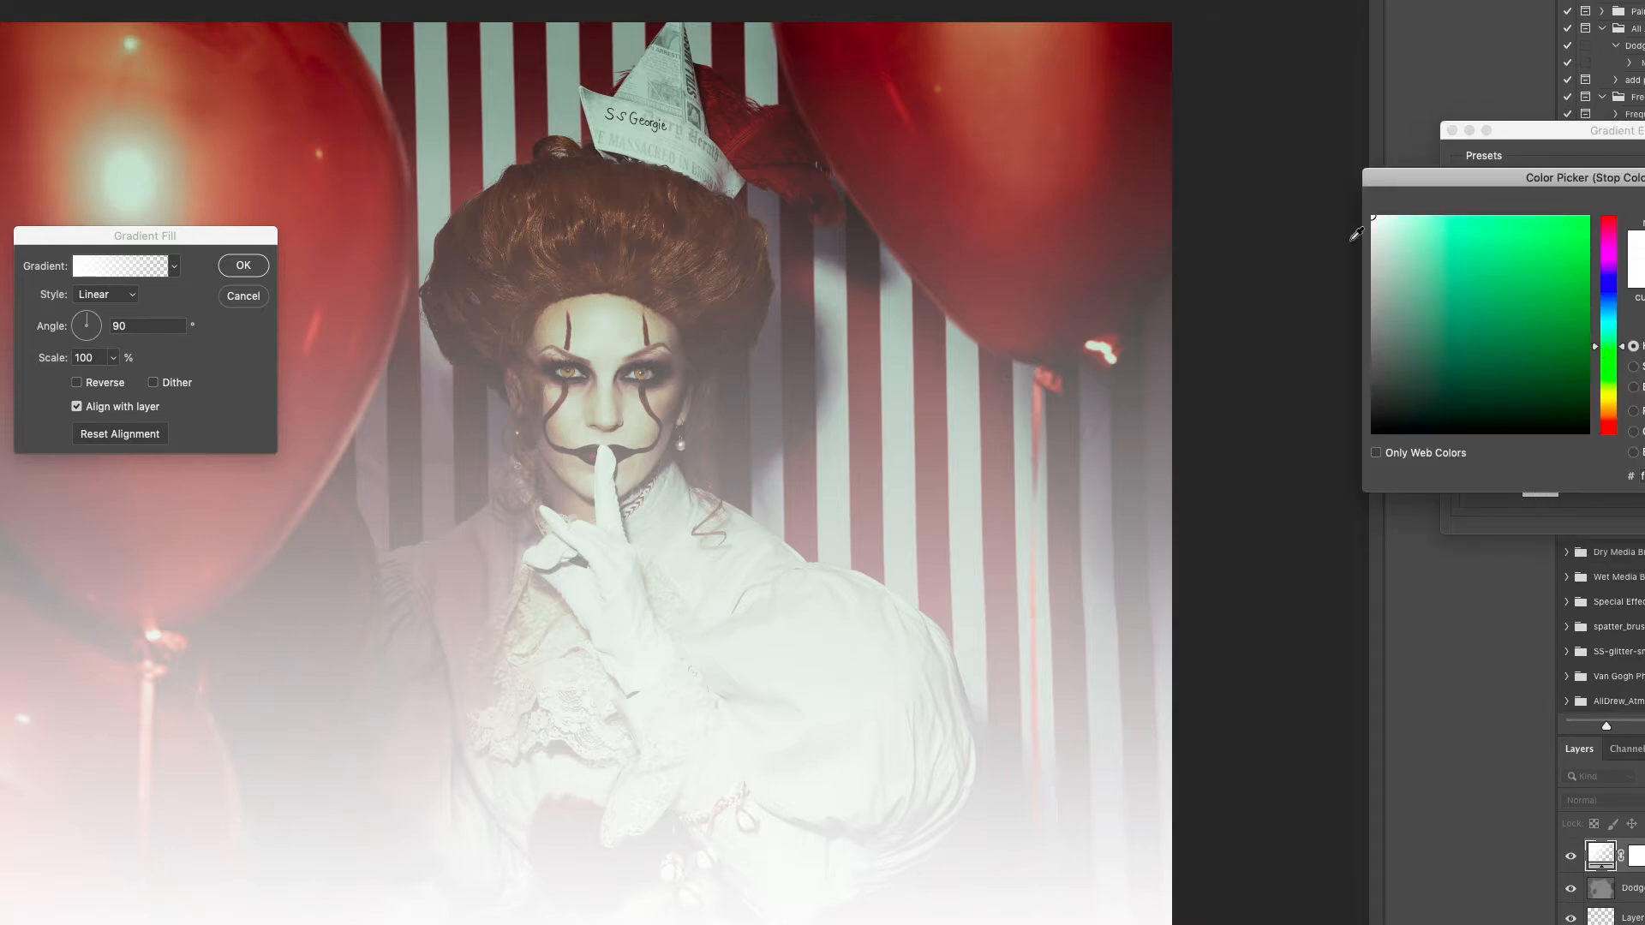
click(1409, 227)
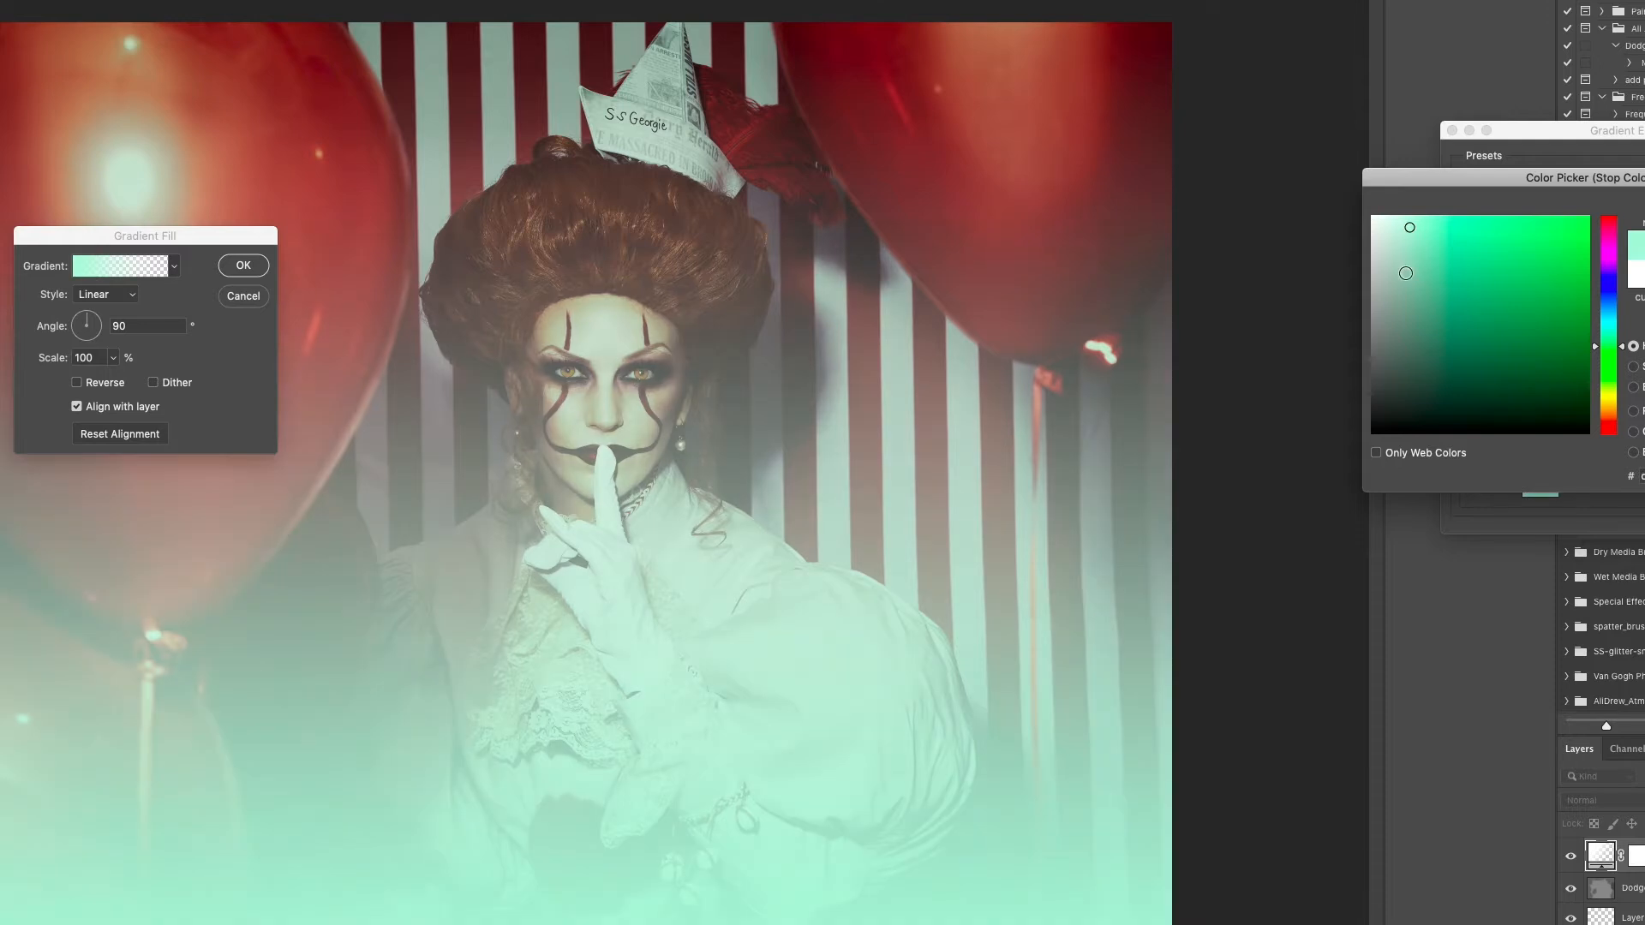
click(1389, 293)
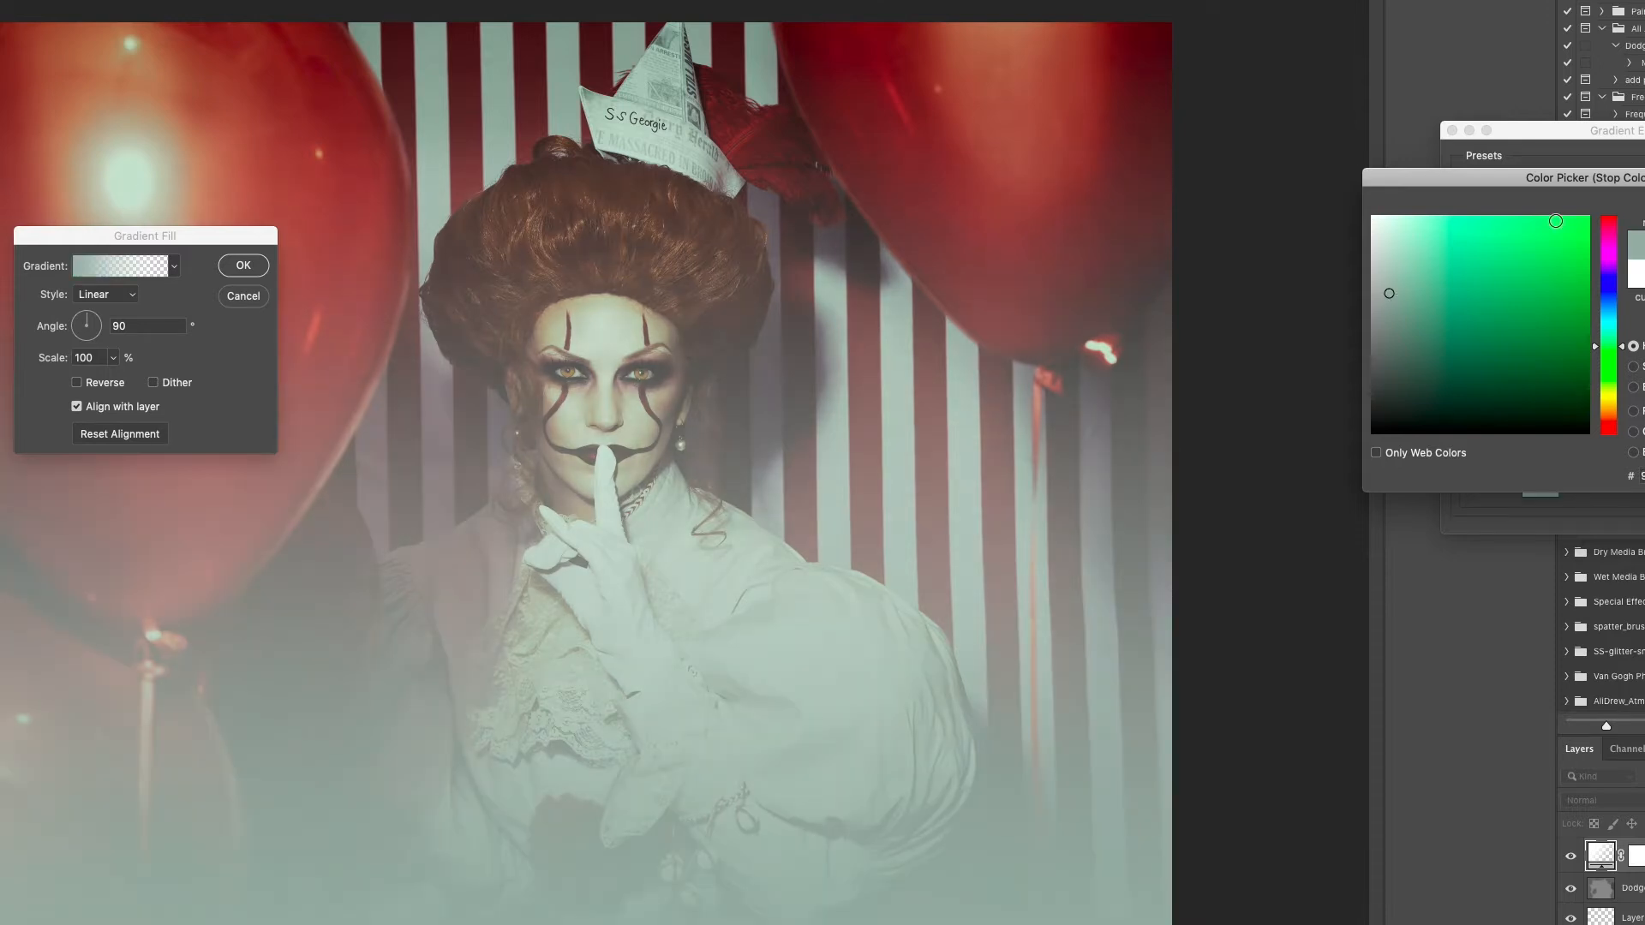
key(Return)
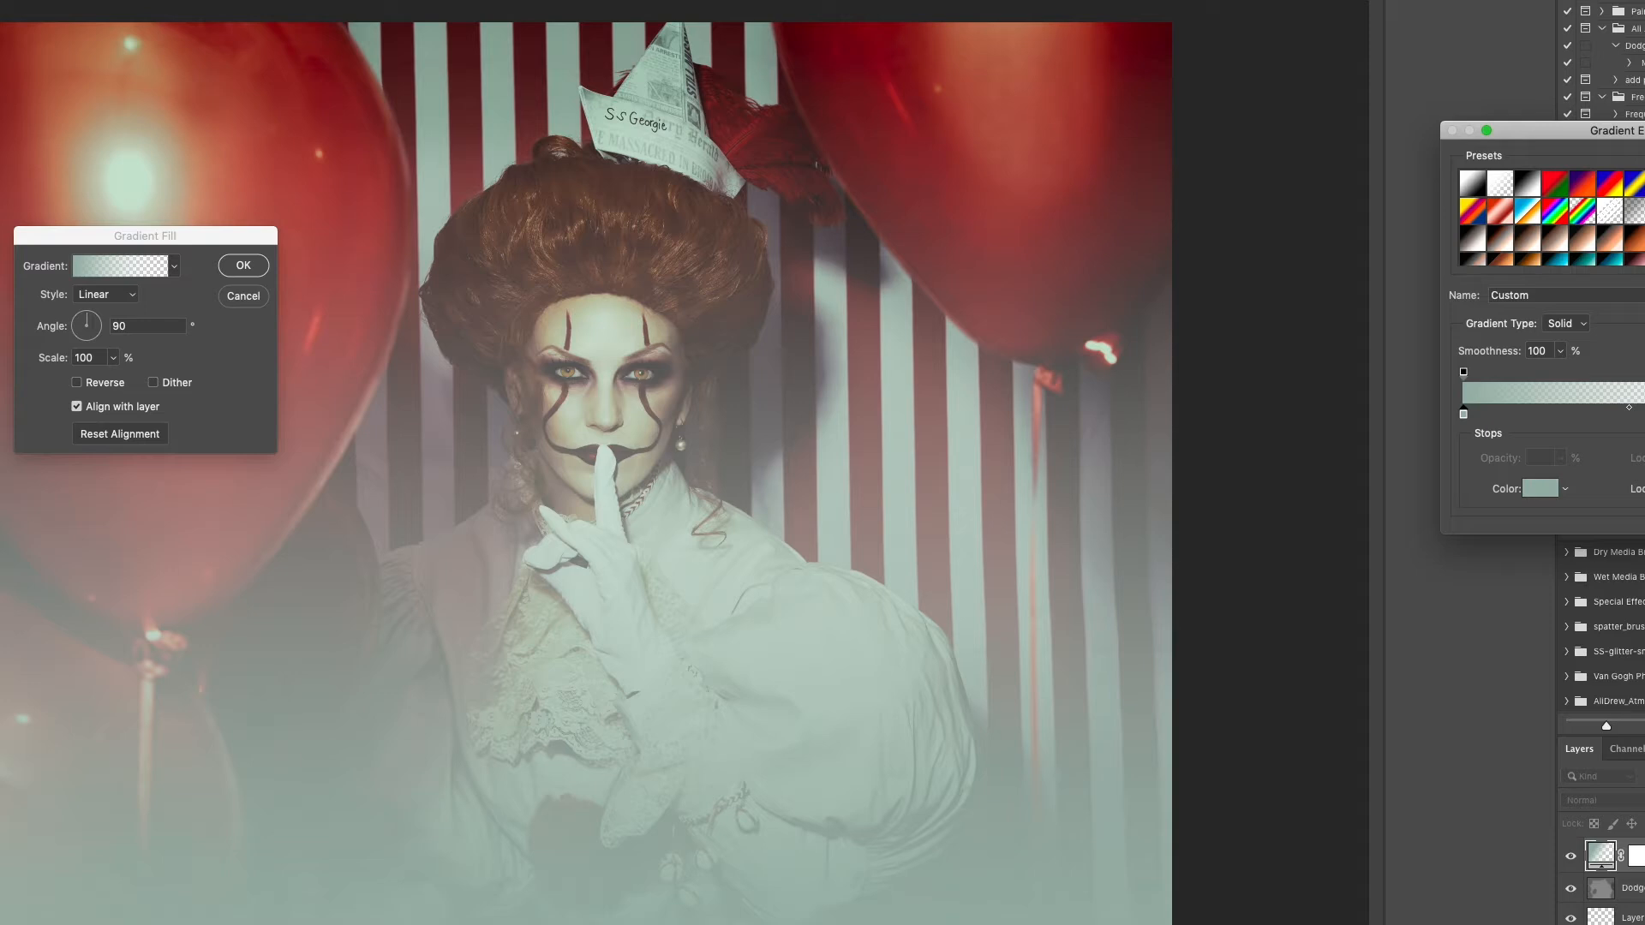
key(Return)
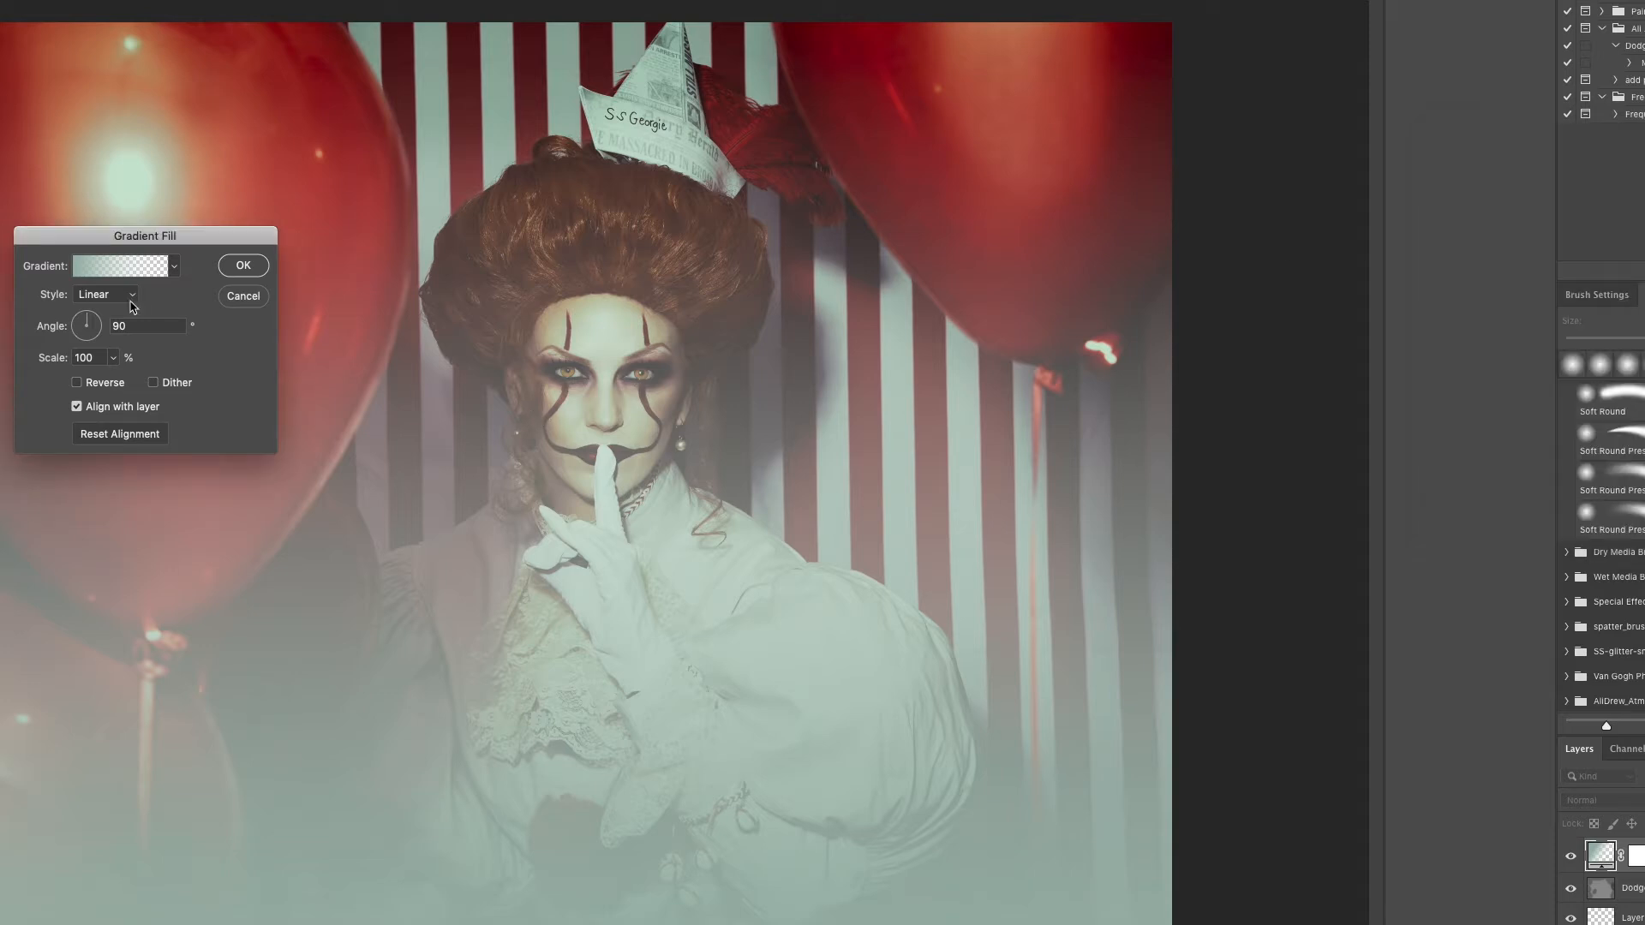
Step: Tilt the linear gradient's angle slightly and apply the gradient fill
drag(93, 315, 89, 318)
mouse_move(88, 318)
mouse_down()
mouse_move(86, 346)
mouse_move(89, 320)
mouse_up()
click(241, 266)
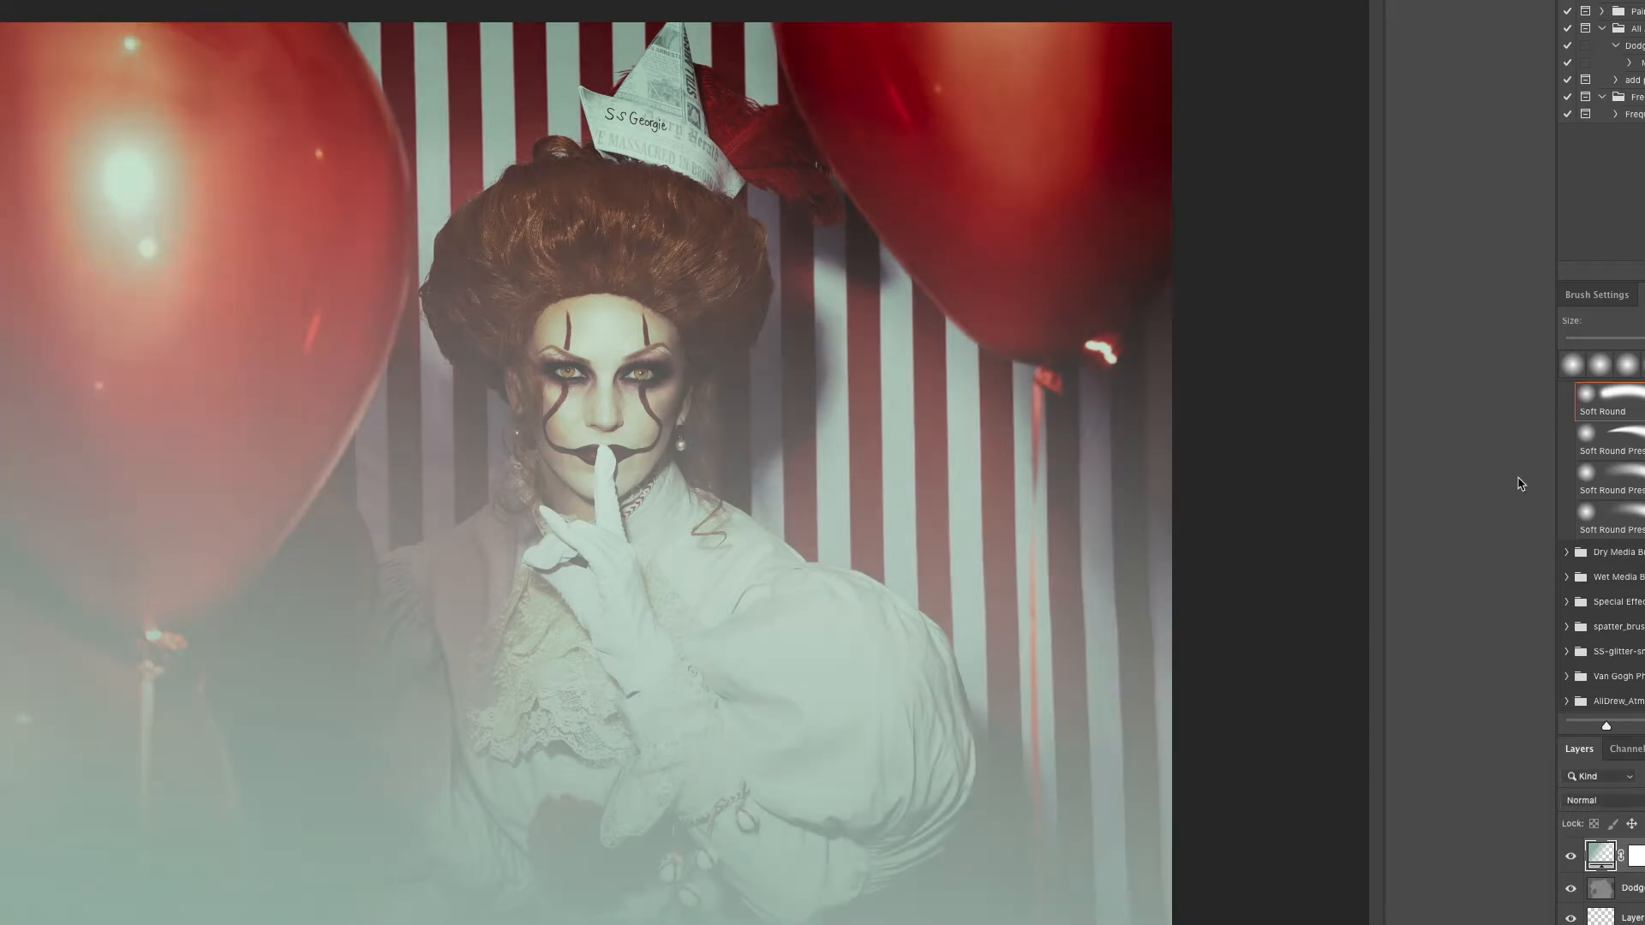
Step: Keep the gradient fill layer in Normal blend mode and set its opacity to 80%
click(1619, 801)
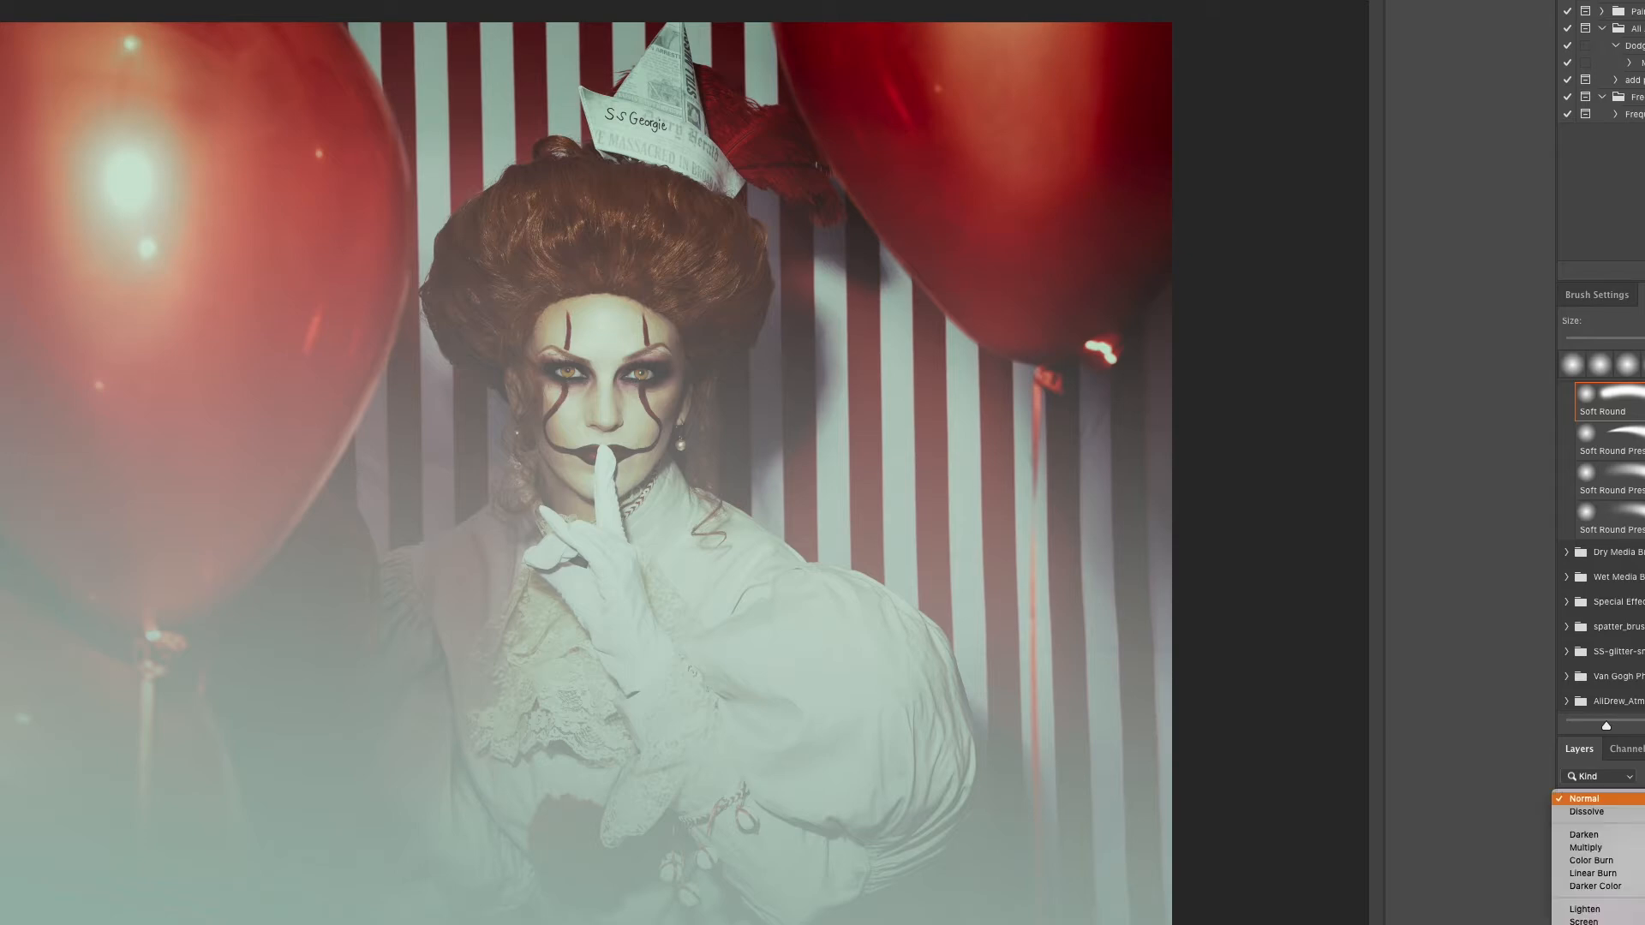
click(1620, 798)
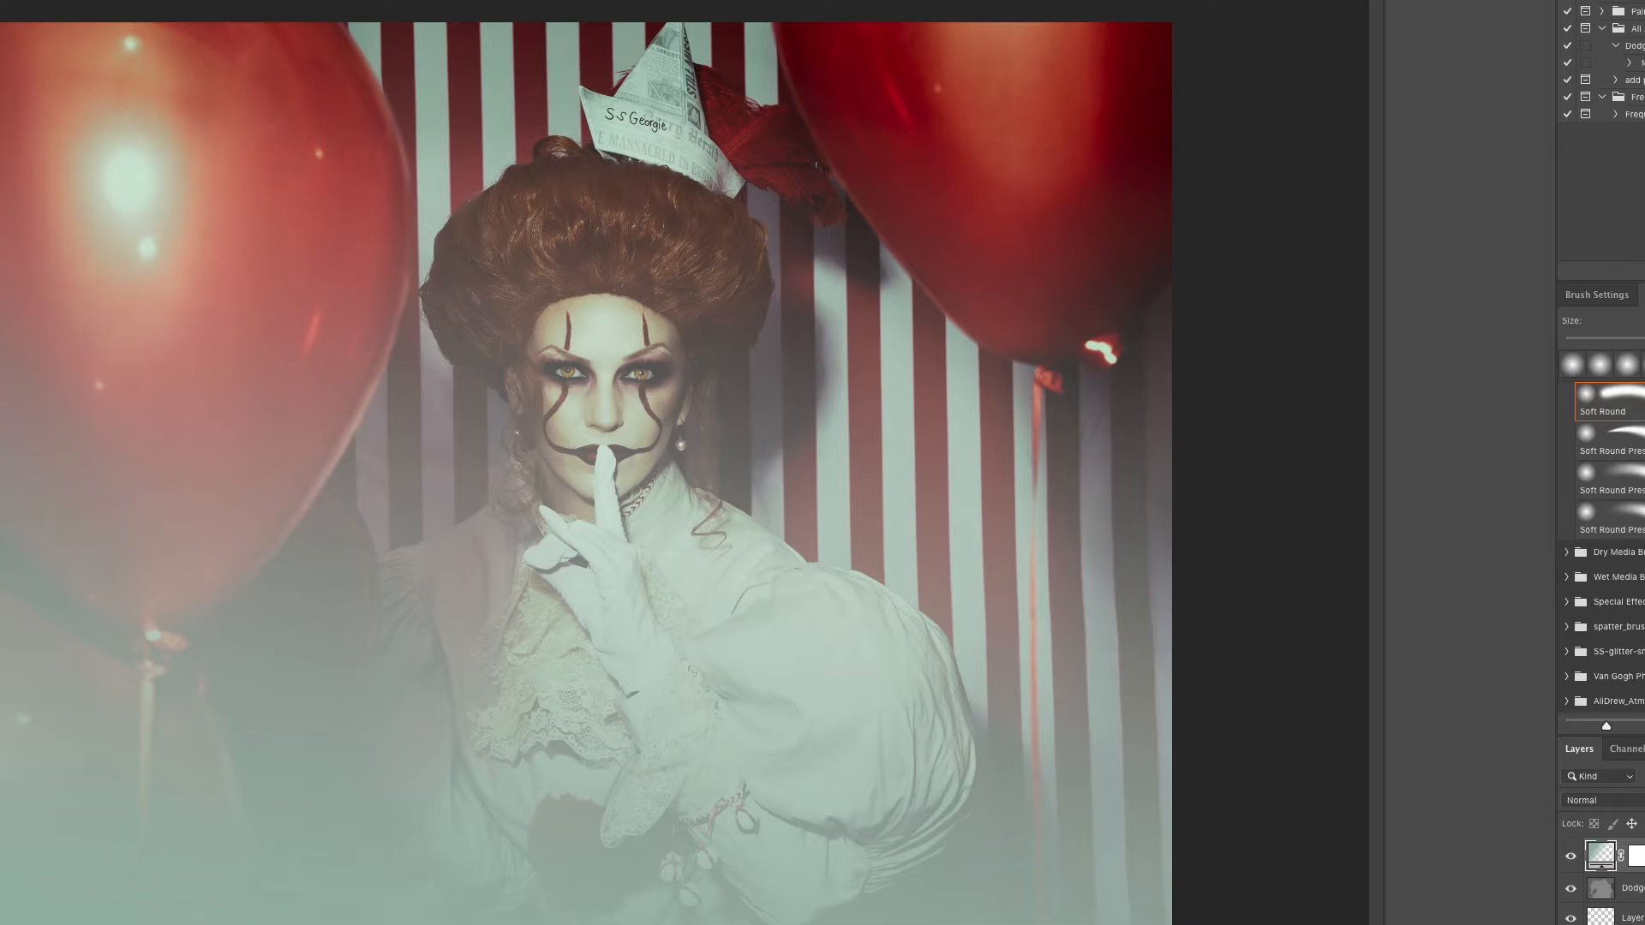
key(8)
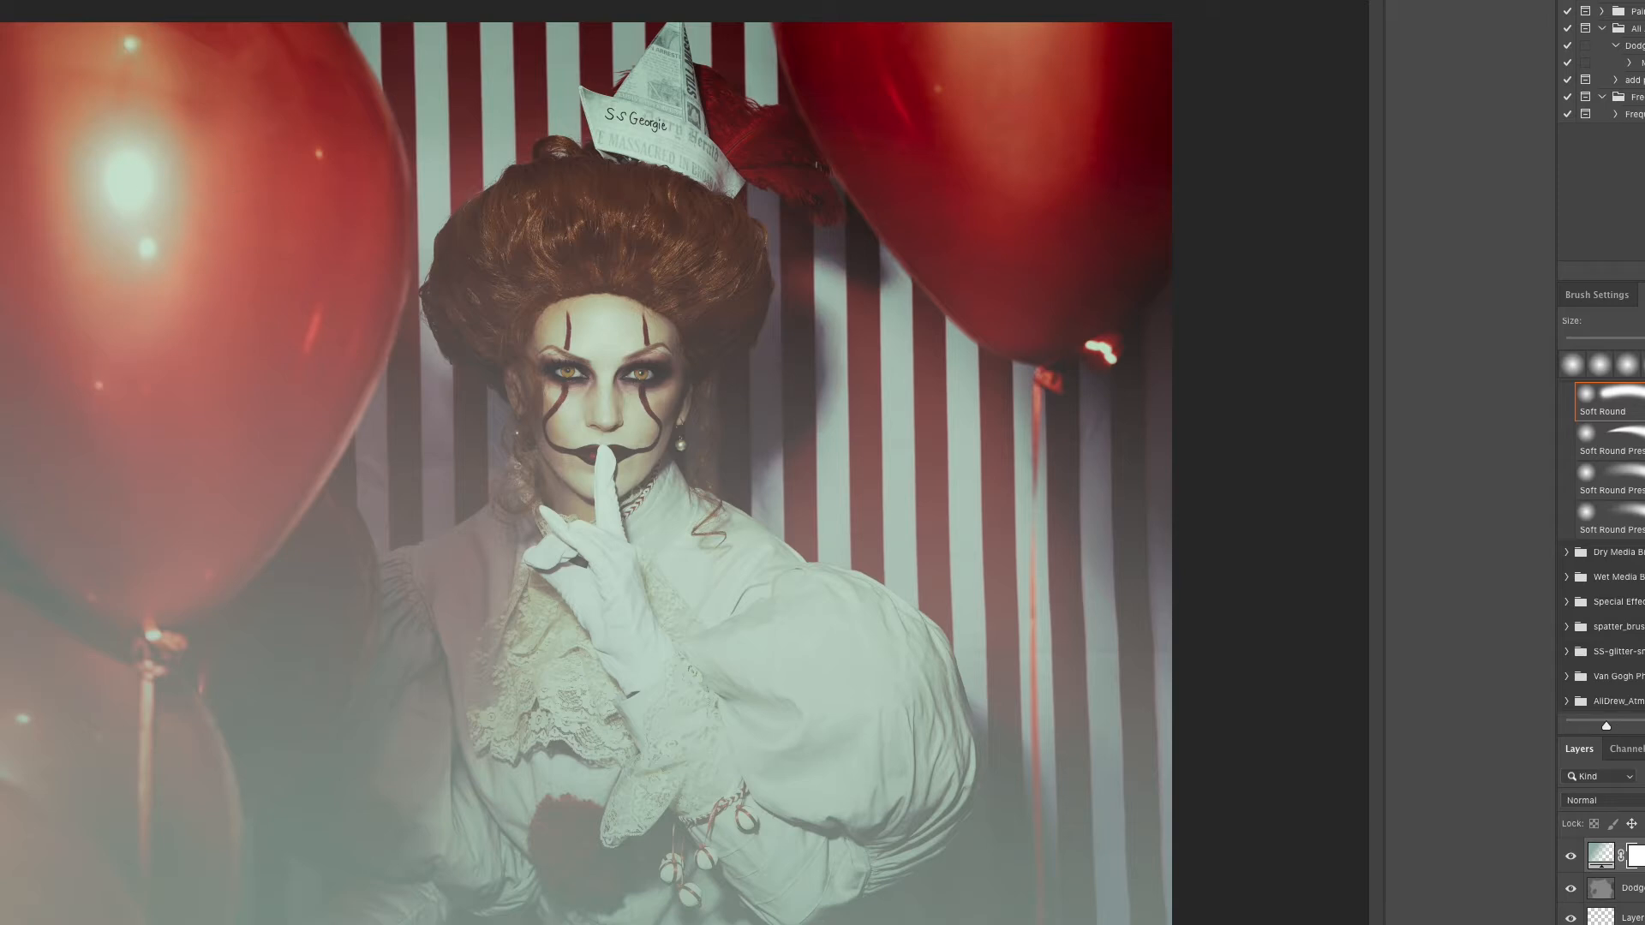
Step: Try fading the fog with a vertical gradient on the fill layer's mask, and undo the gradient fog edits
key(g)
drag(555, 21, 567, 841)
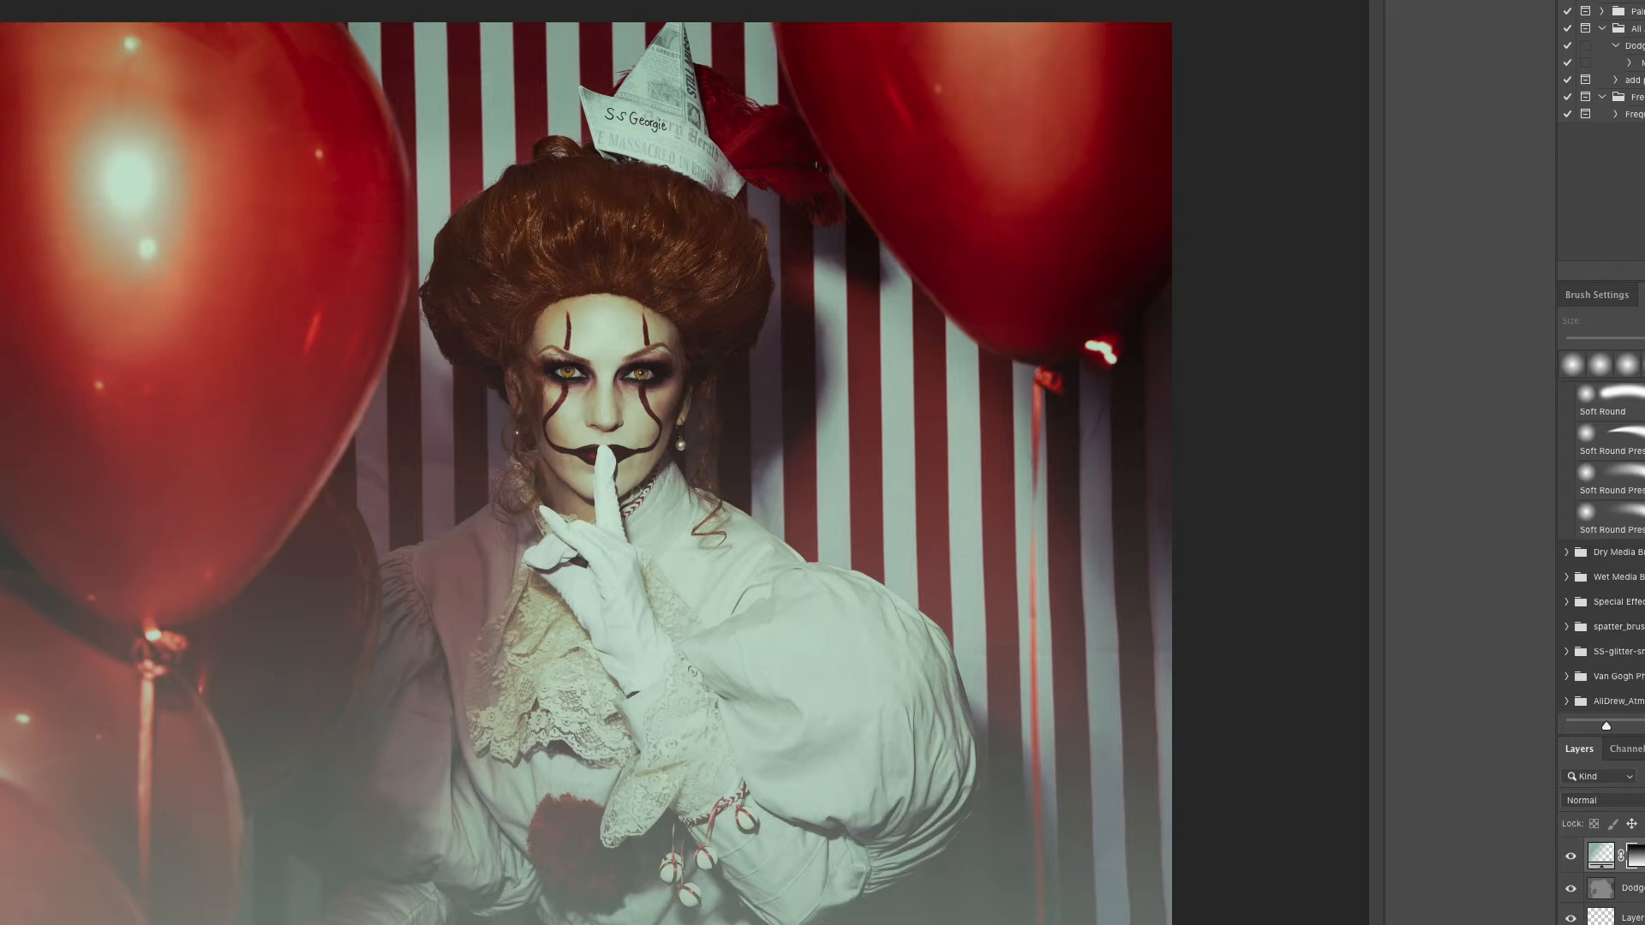
key(super+z)
key(super+z)
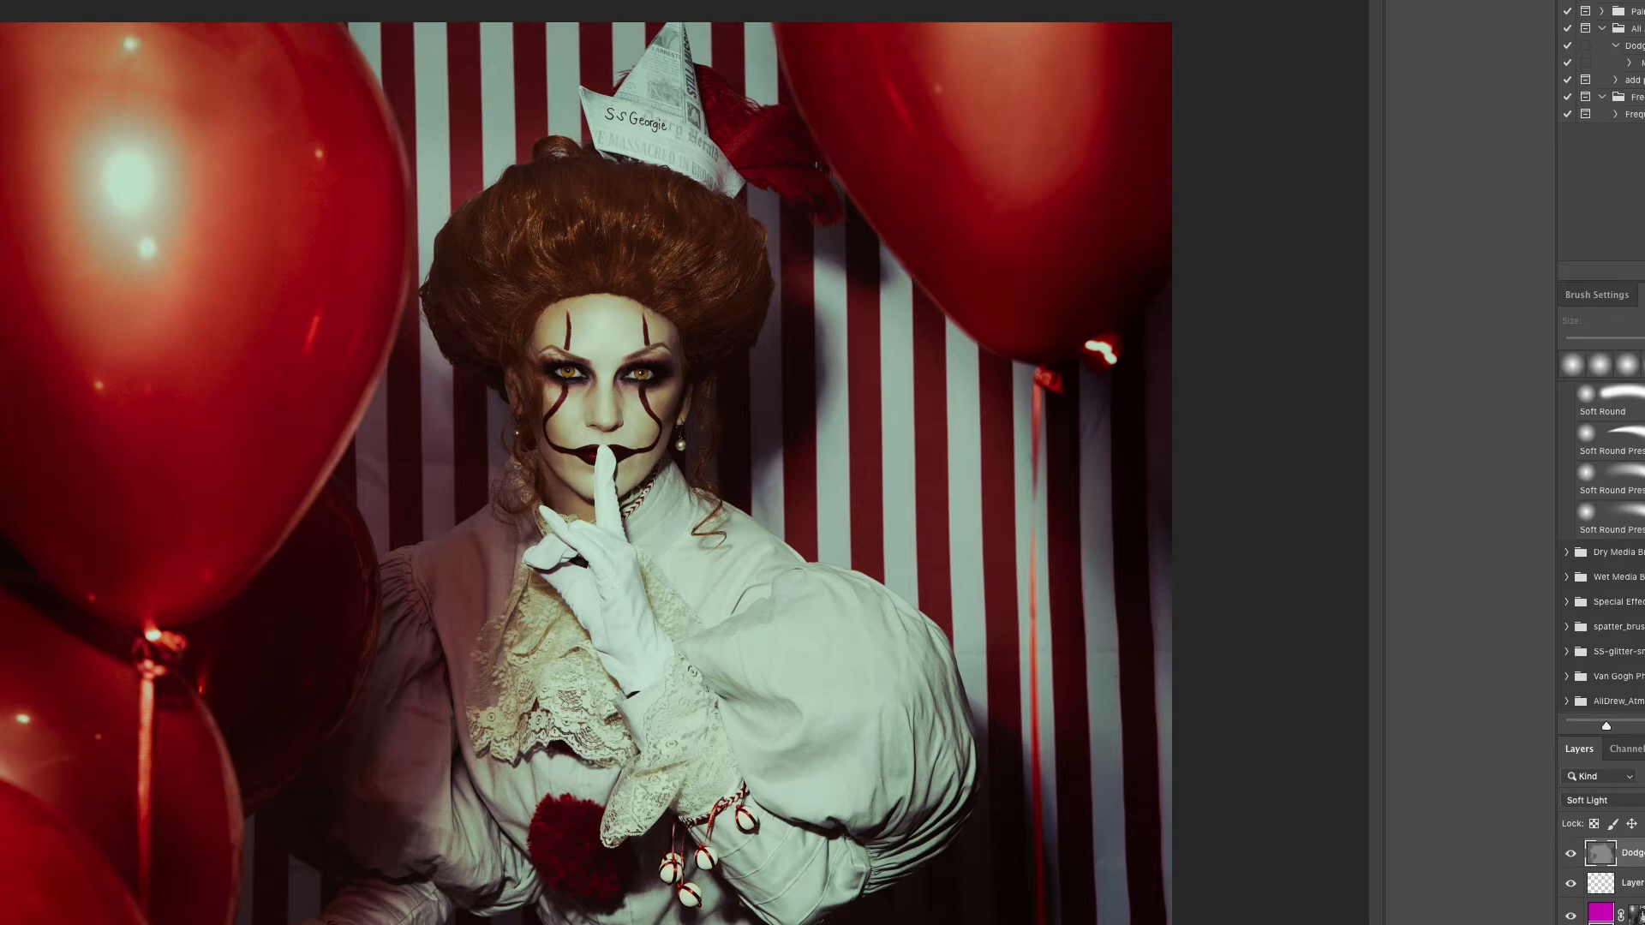
Step: Switch to the smoke image, unlock its background layer and bring it into the clown portrait document as a new layer
key(ctrl+Tab)
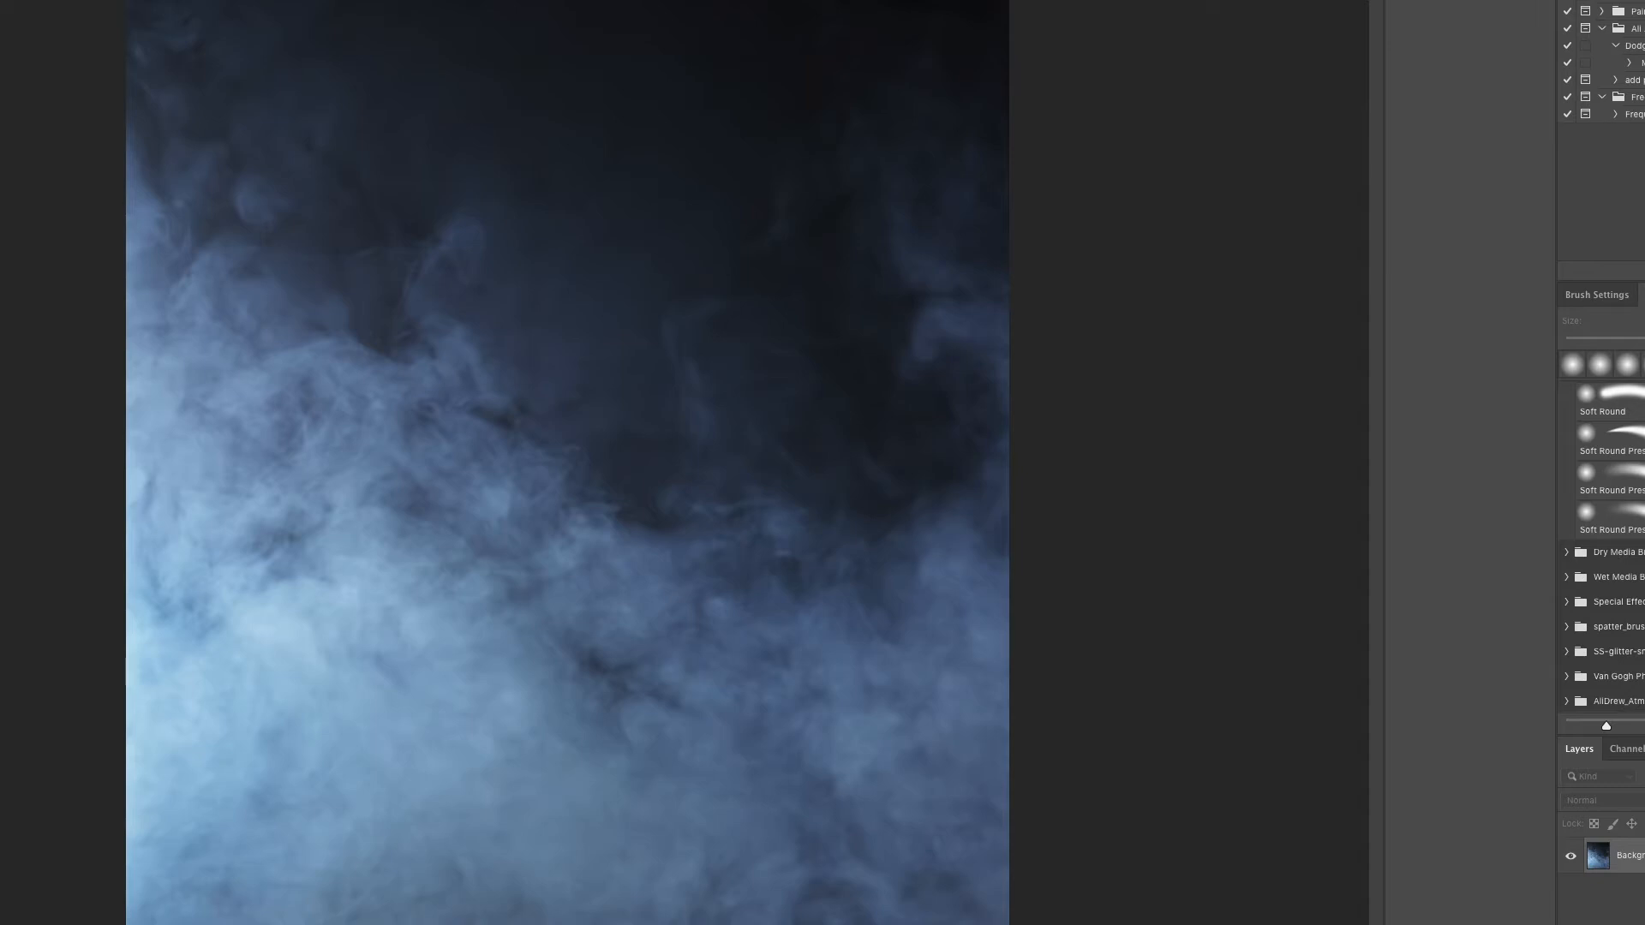
click(1643, 856)
key(ctrl+t)
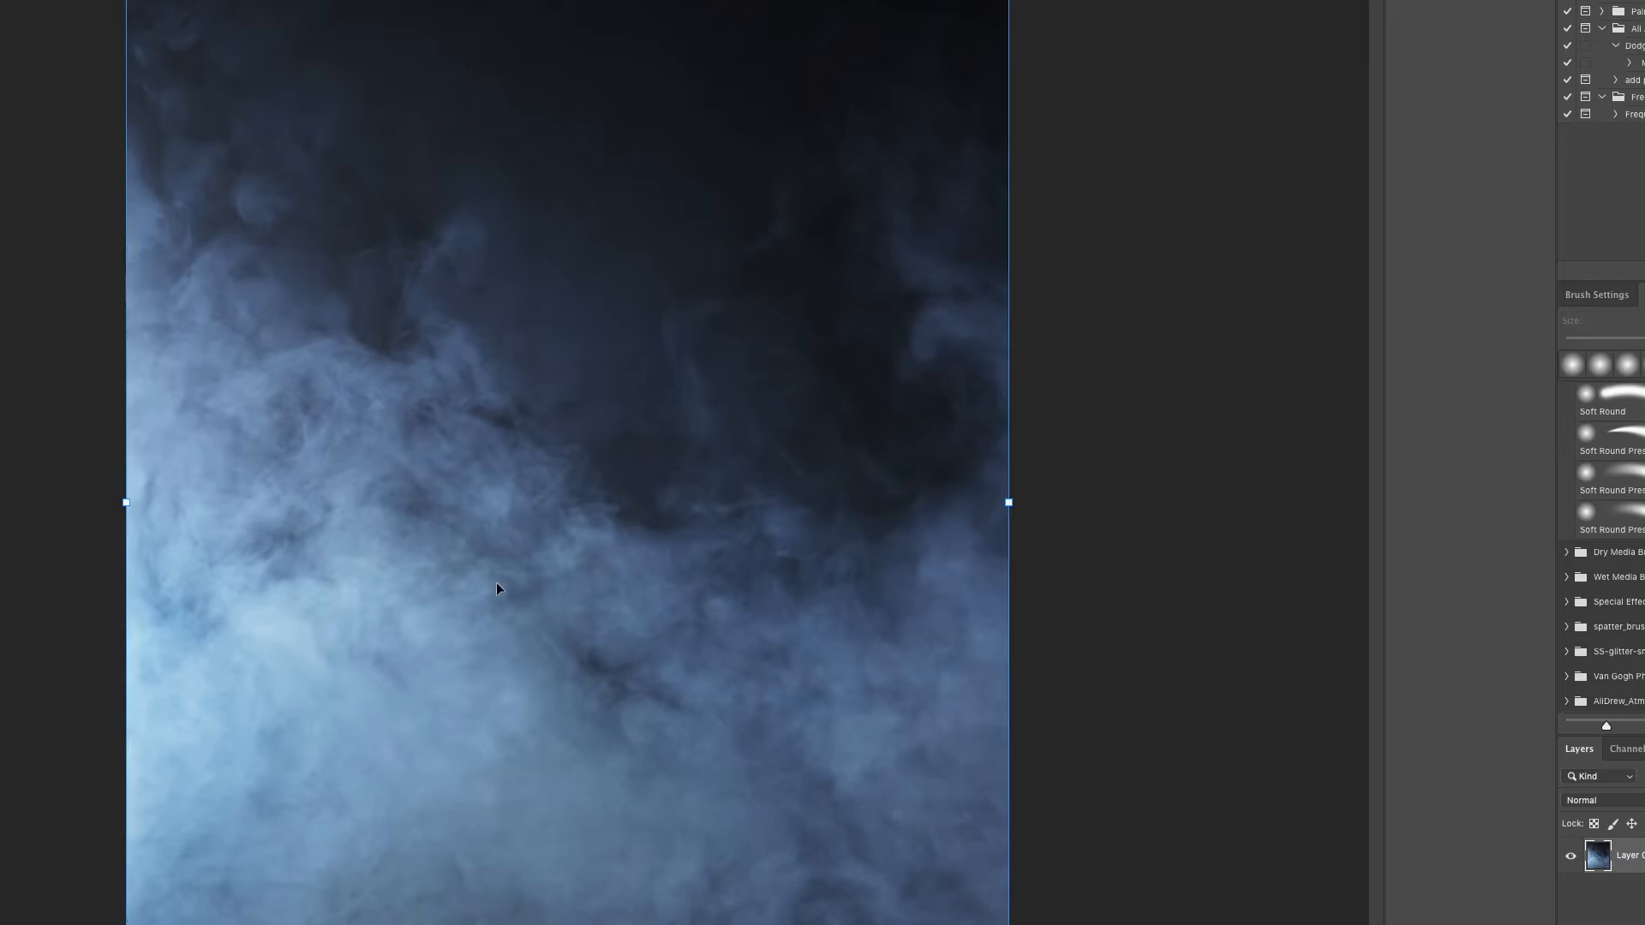
drag(496, 583, 0, 0)
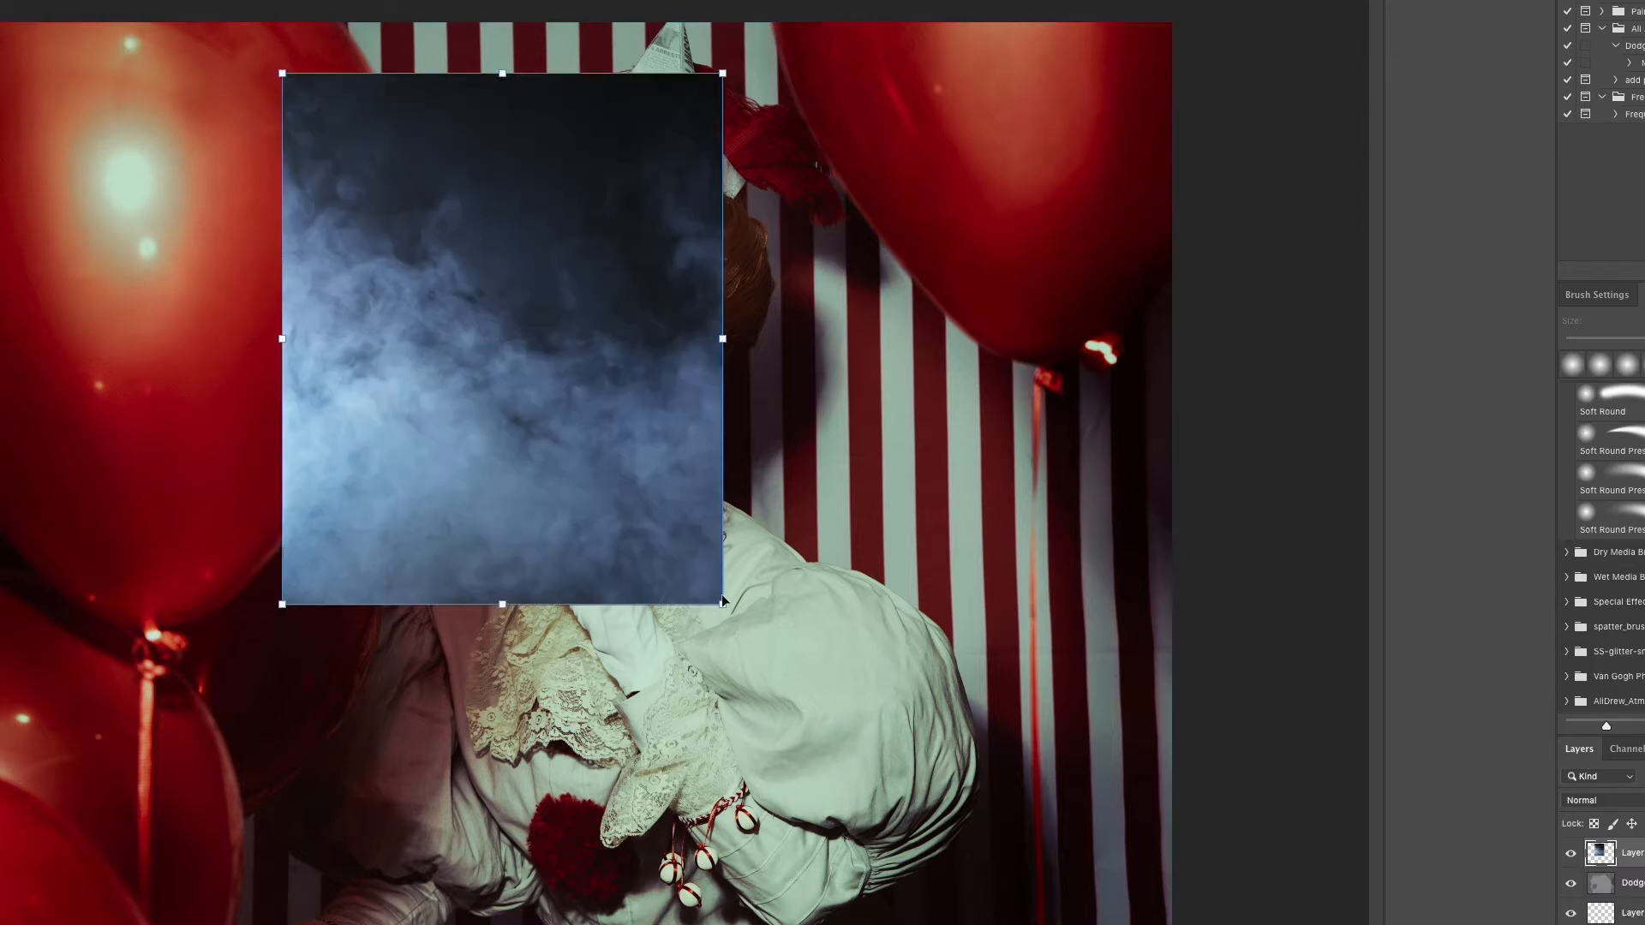
Step: Enlarge the smoke layer and stretch it horizontally across nearly the full width of the portrait
drag(722, 604, 1138, 890)
drag(728, 771, 852, 770)
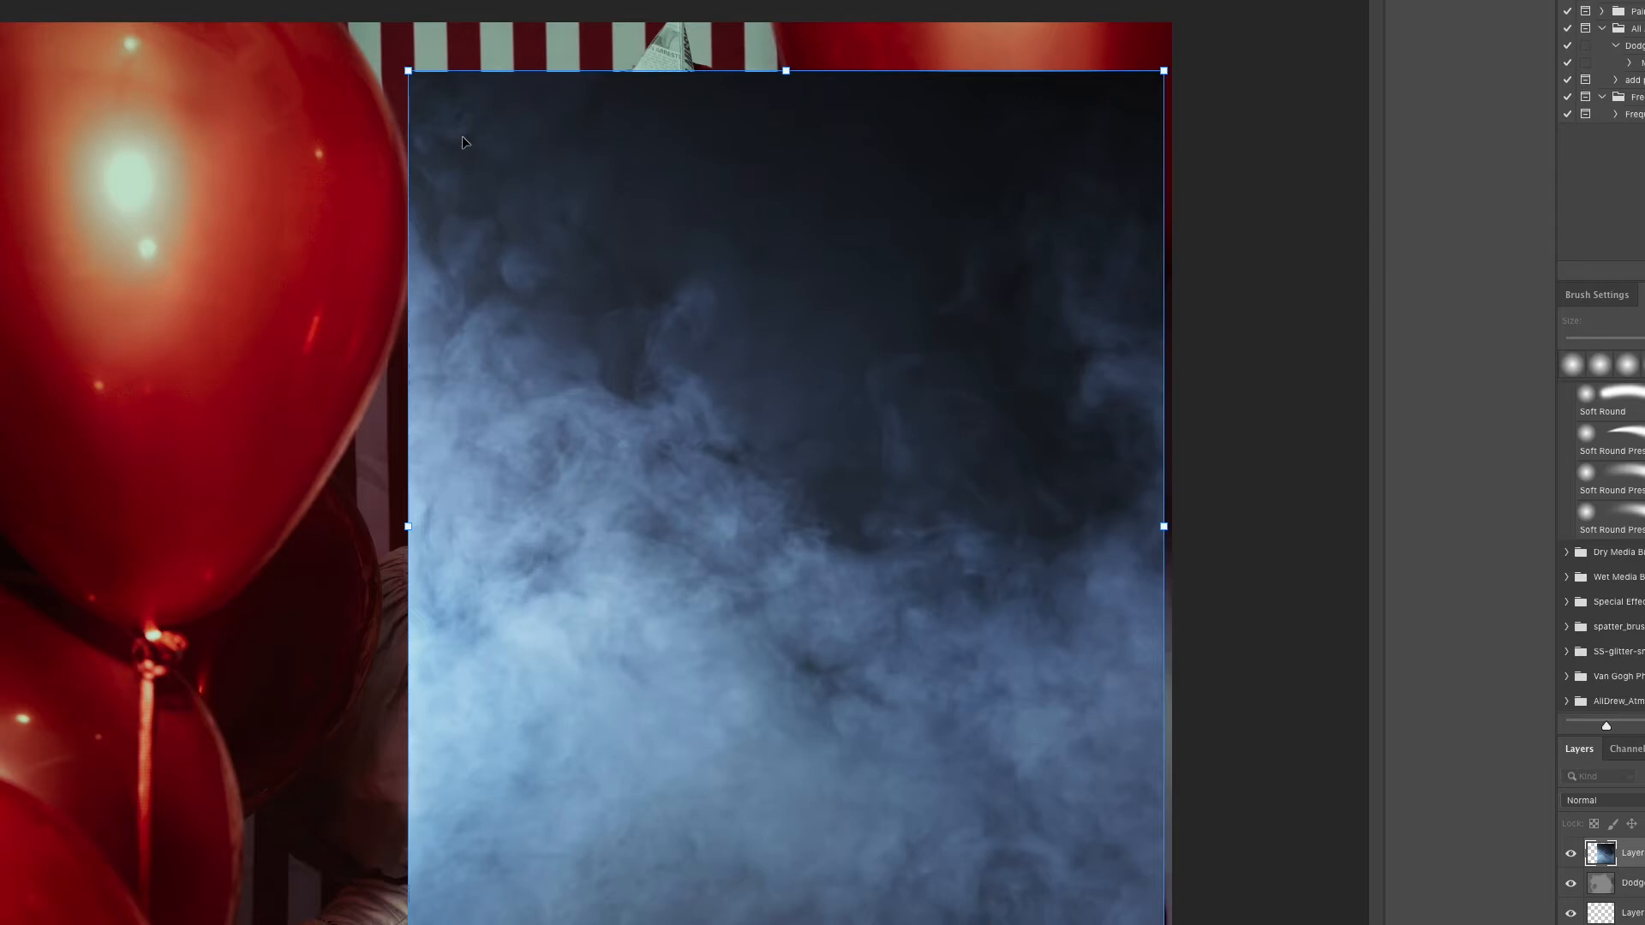
key(ctrl+minus)
key(ctrl+minus)
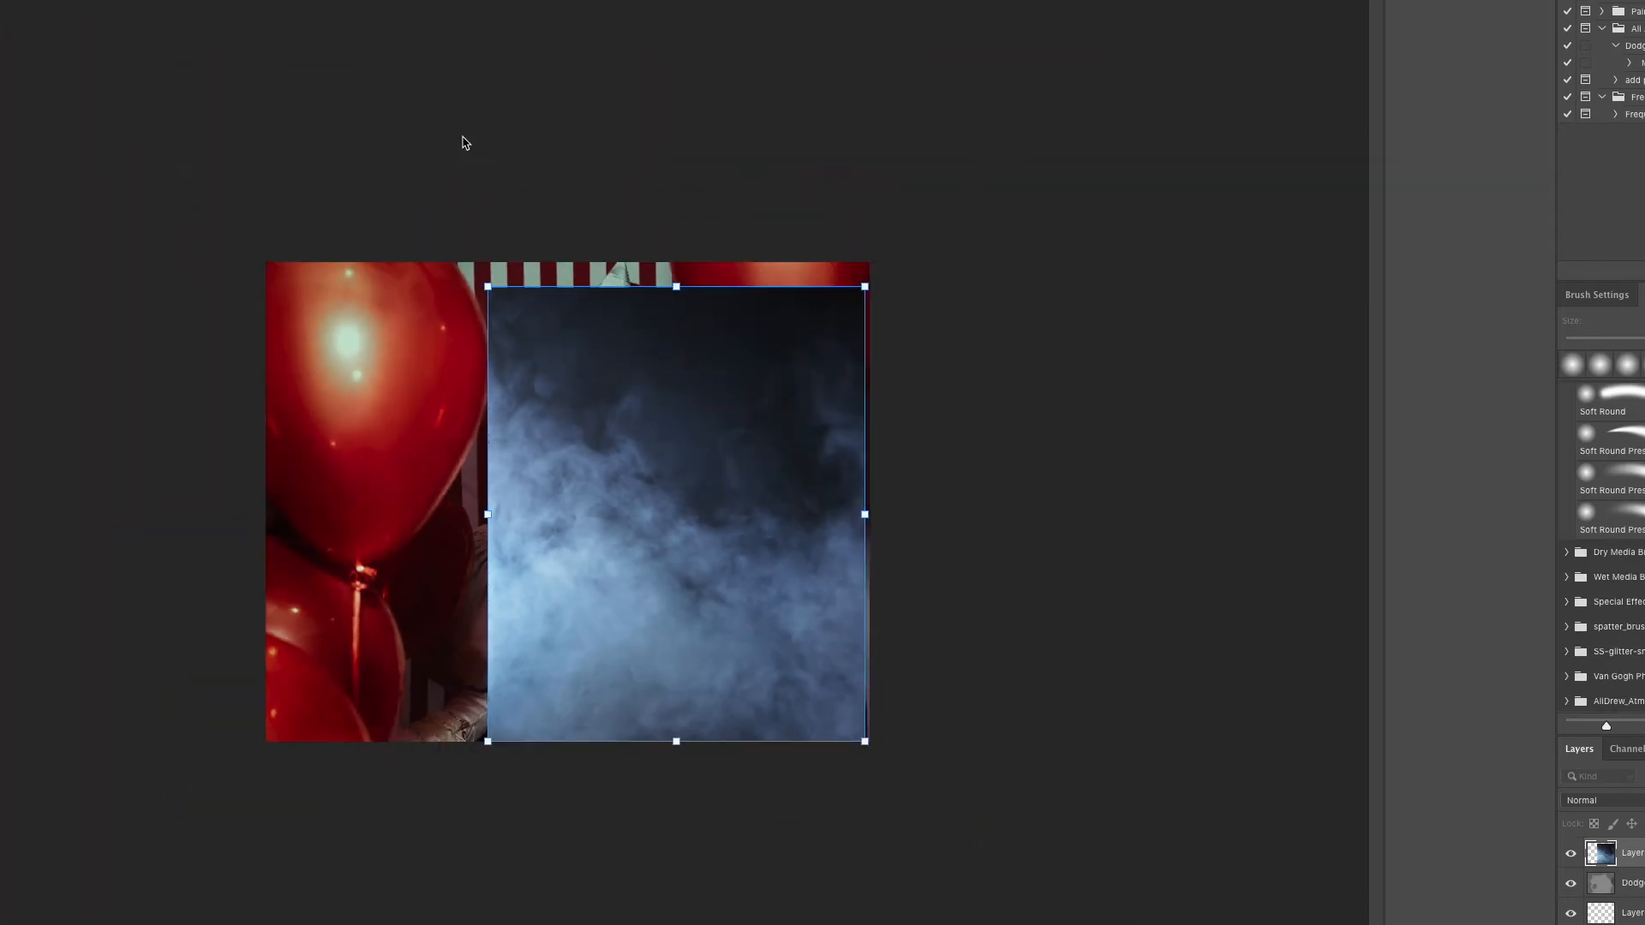
drag(487, 287, 311, 253)
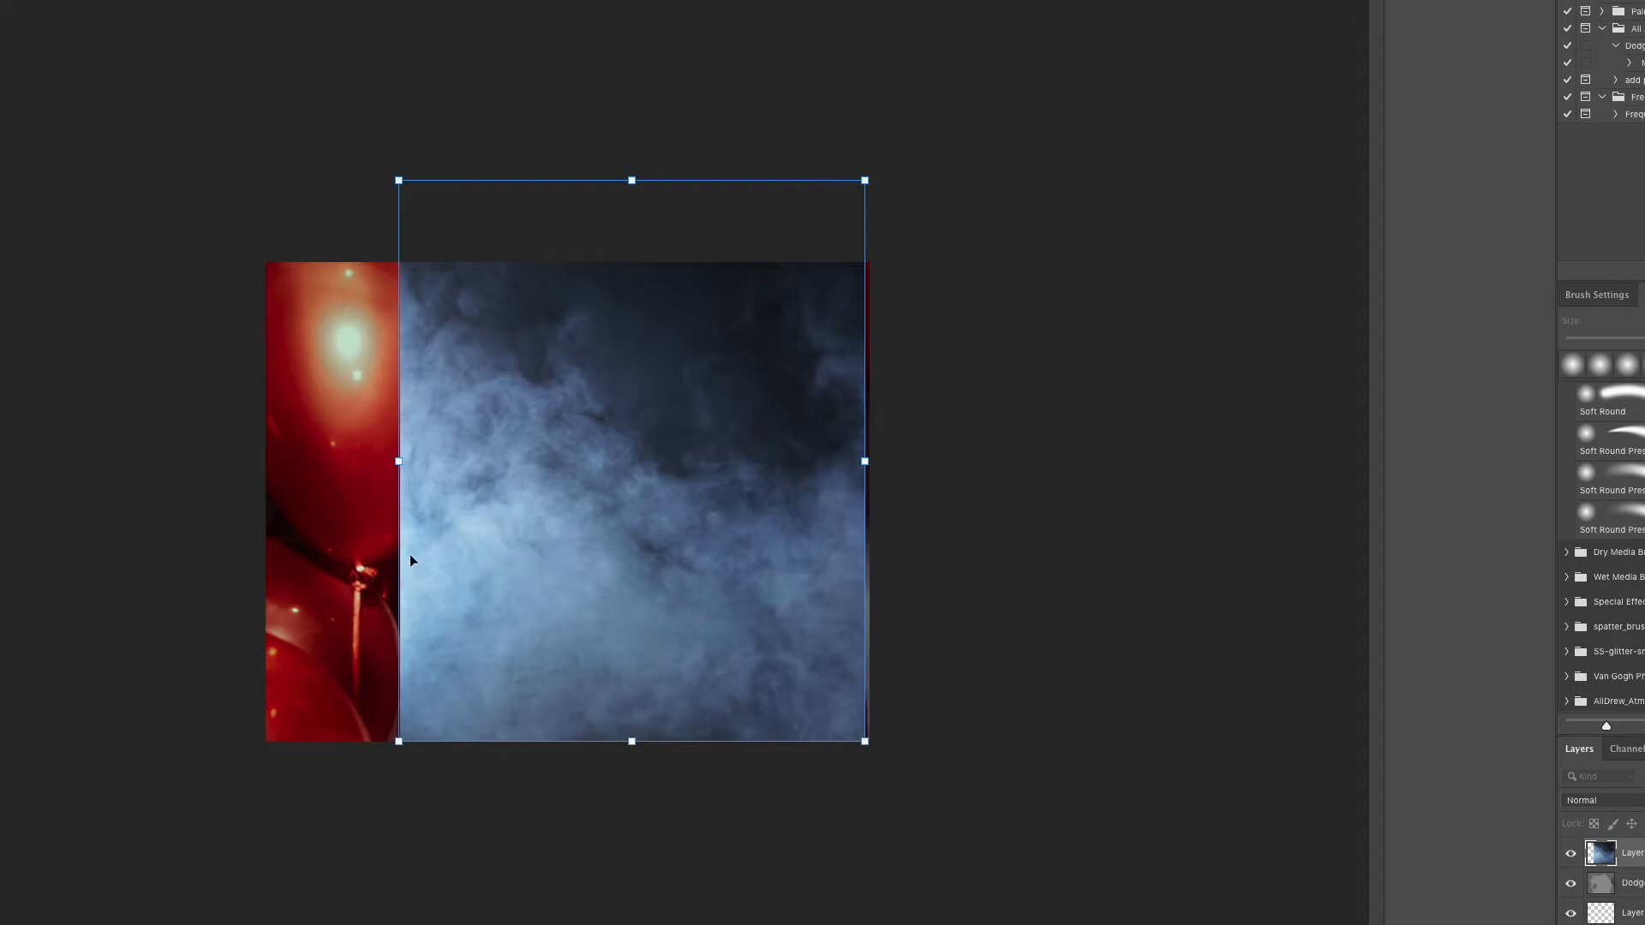
drag(396, 461, 256, 461)
drag(573, 553, 588, 558)
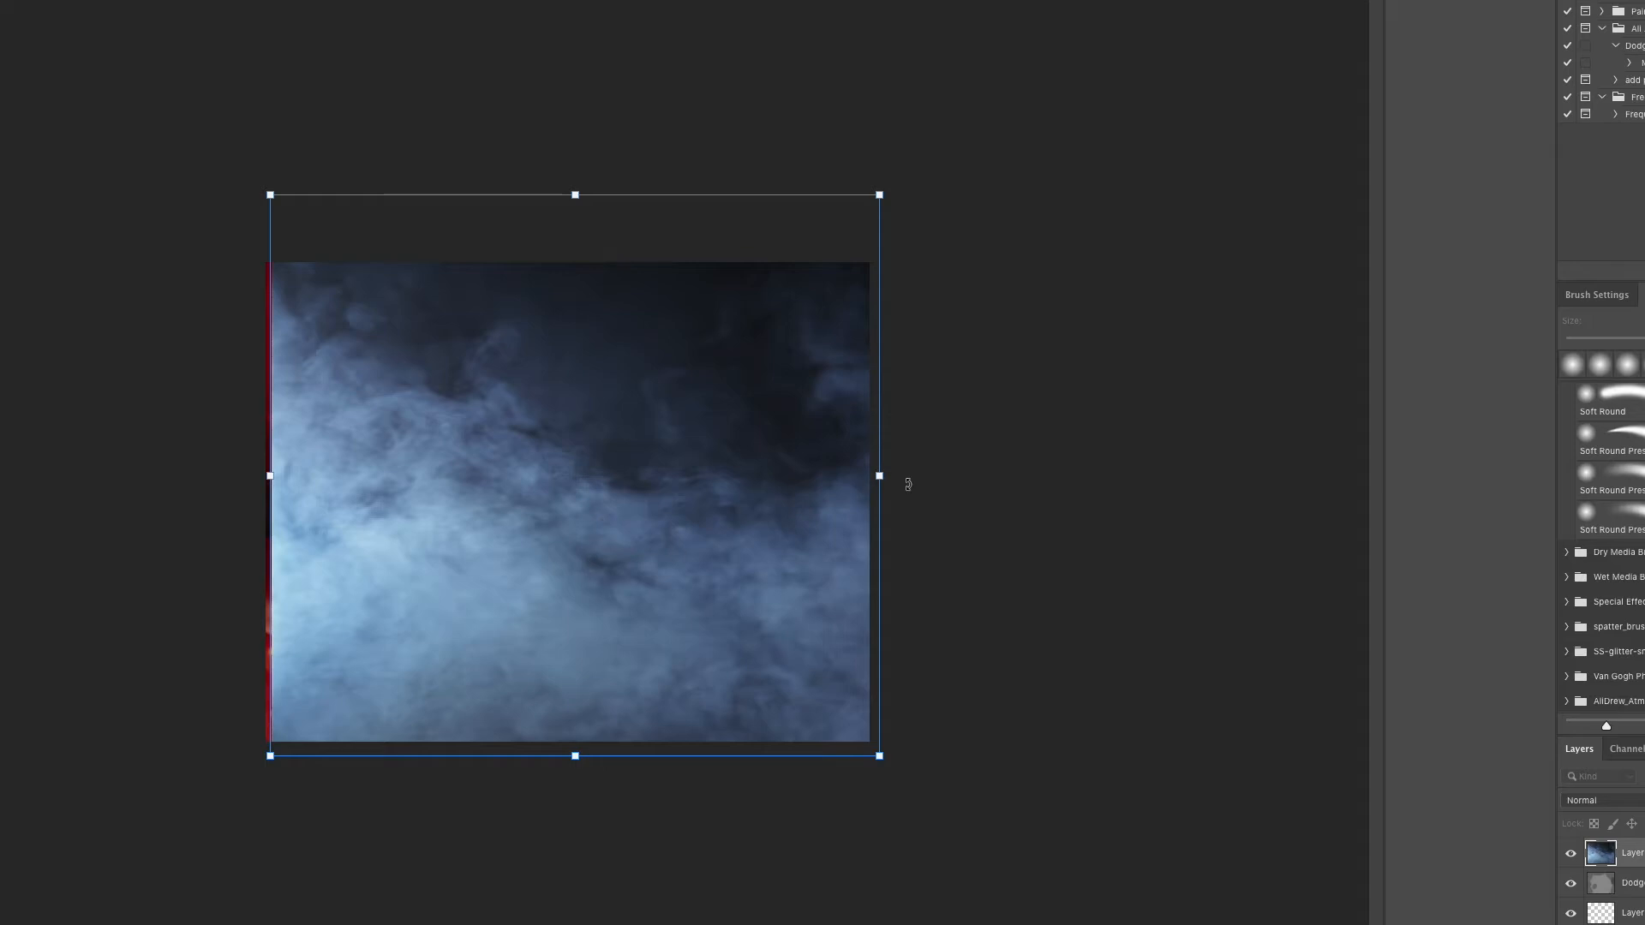
Step: Fine-tune the smoke layer's size and position until it covers the whole canvas, with the dense smoke low in the picture
drag(889, 478, 900, 483)
drag(747, 537, 728, 580)
drag(874, 227, 885, 220)
drag(654, 584, 654, 616)
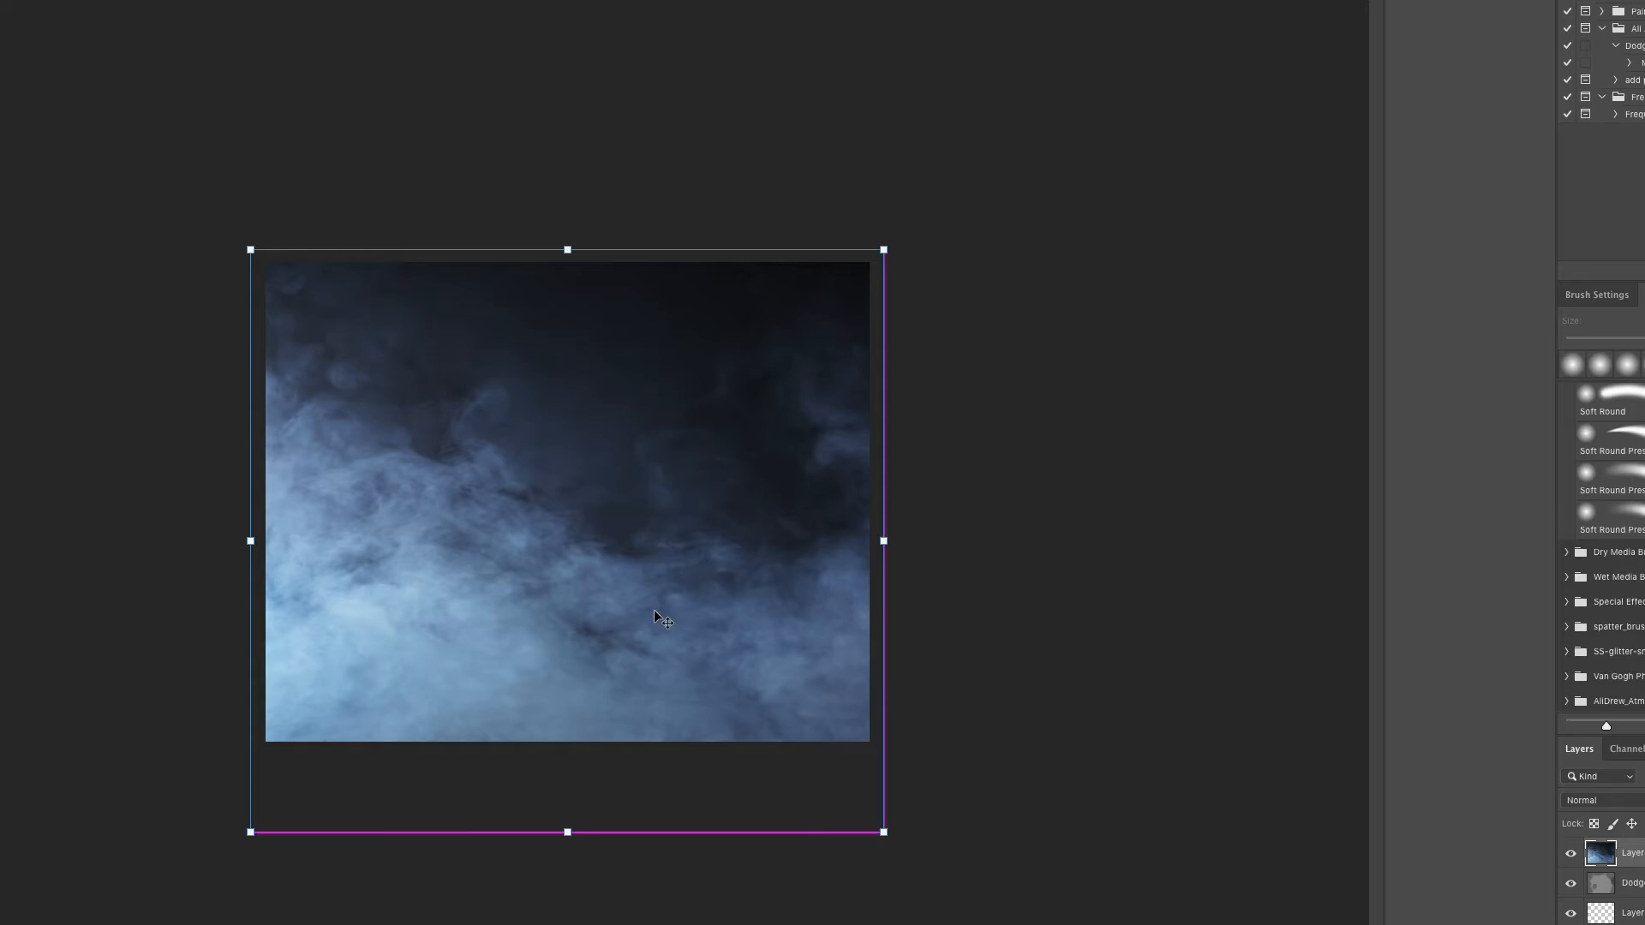
key(ctrl+0)
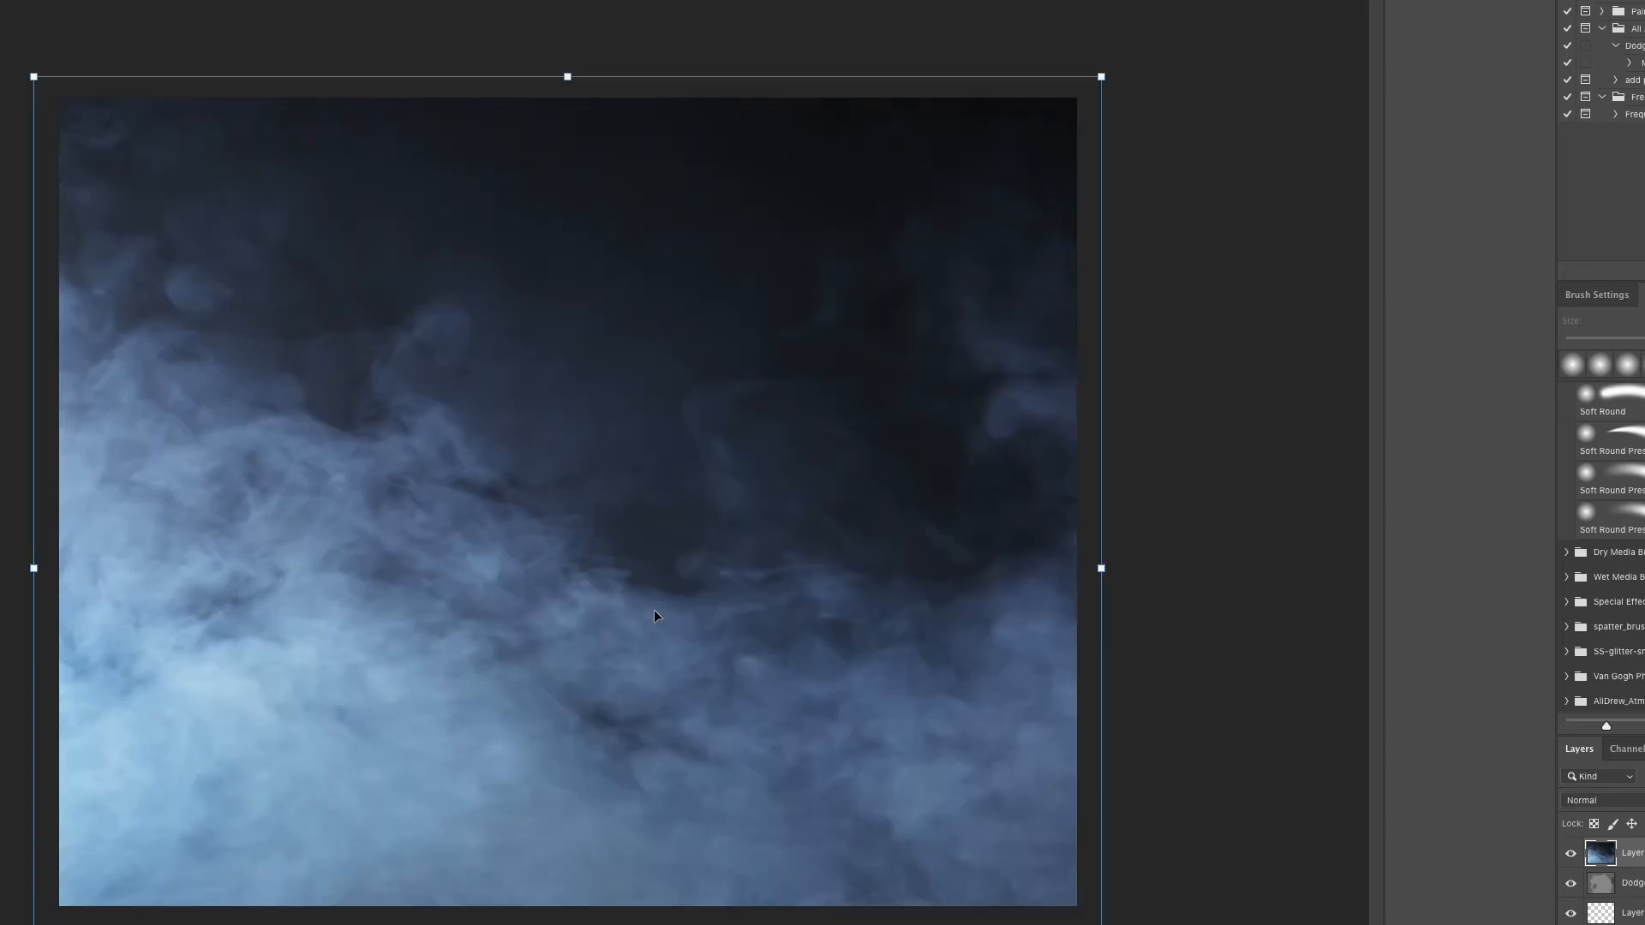
Step: Set the smoke layer's blend mode to Screen
click(1604, 801)
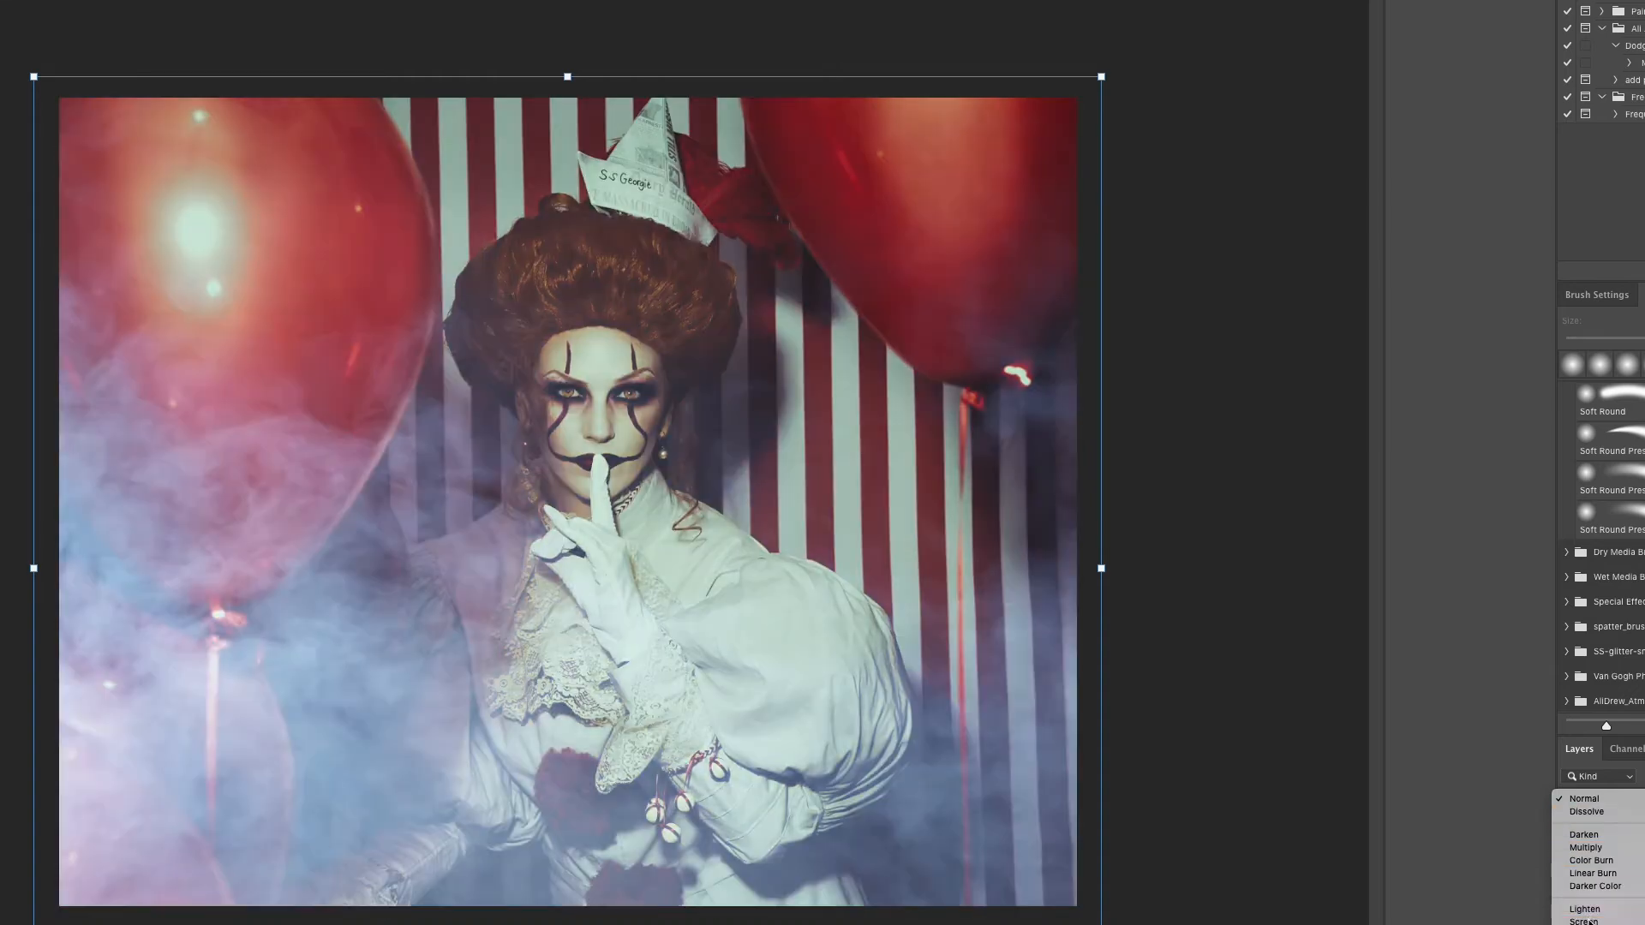
click(1583, 921)
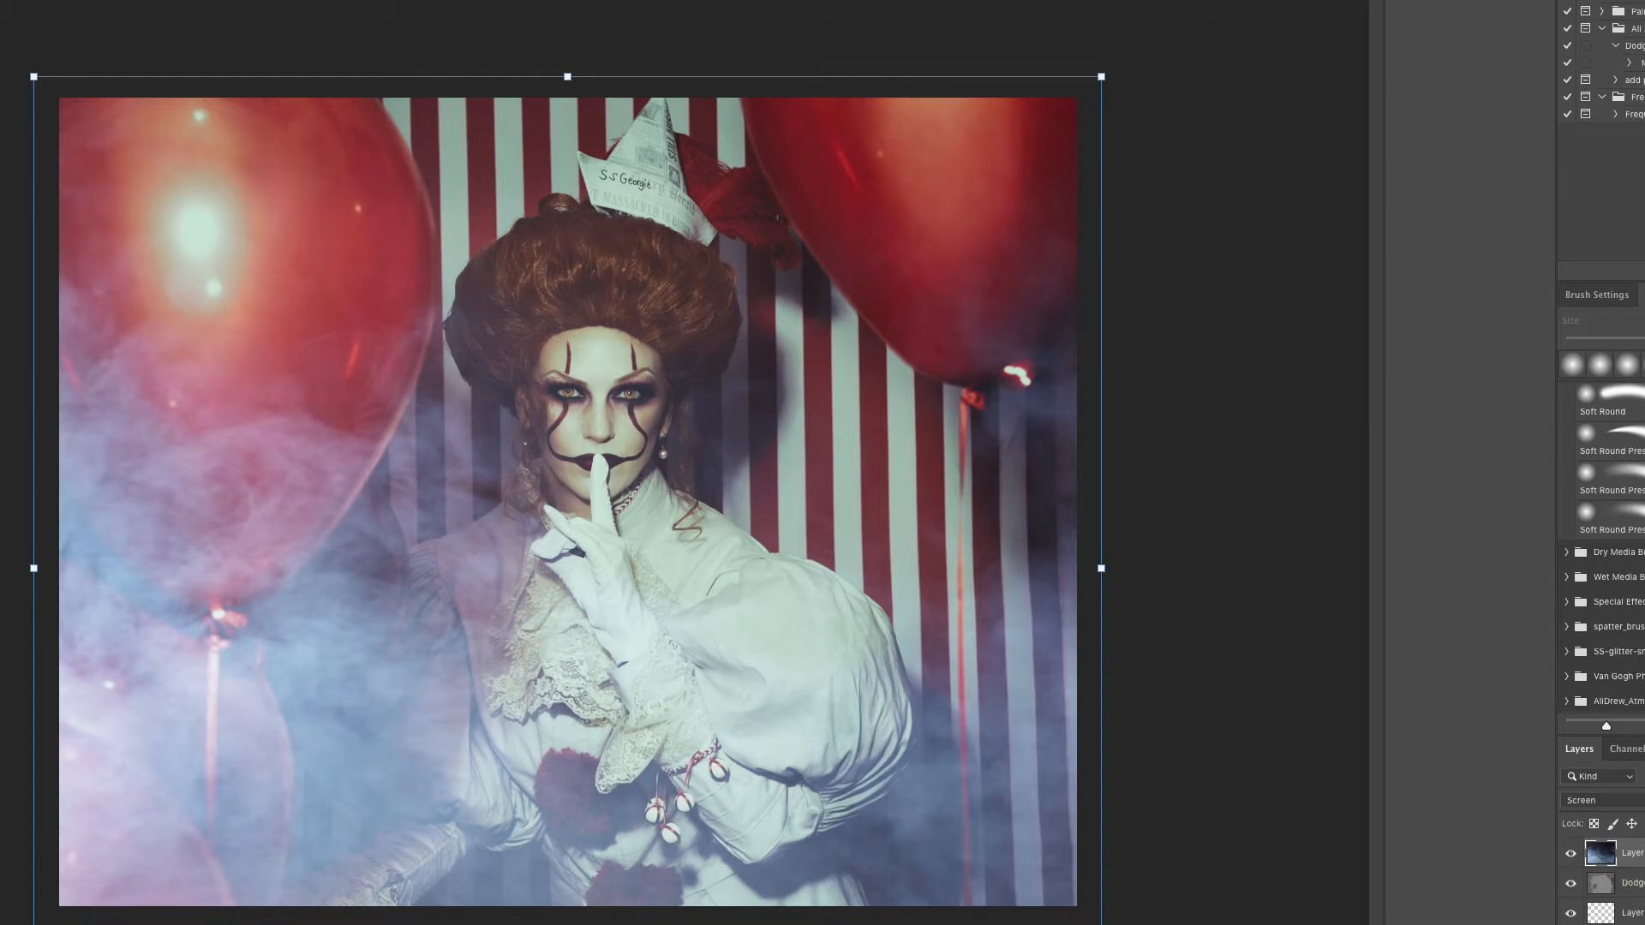
click(145, 0)
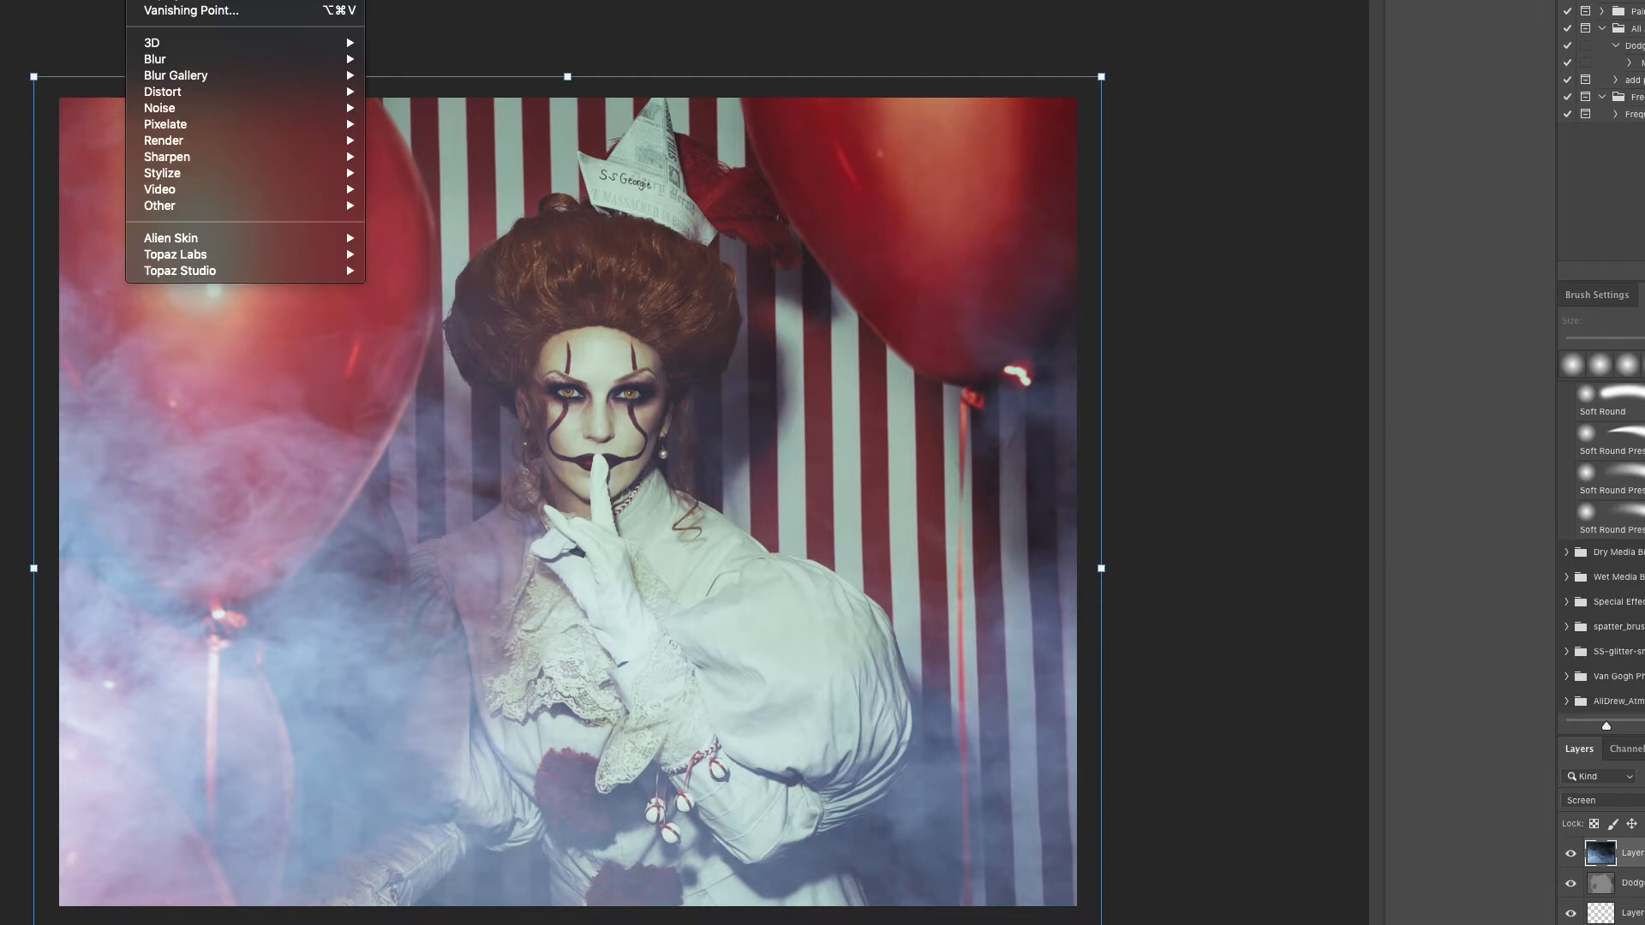
click(1287, 577)
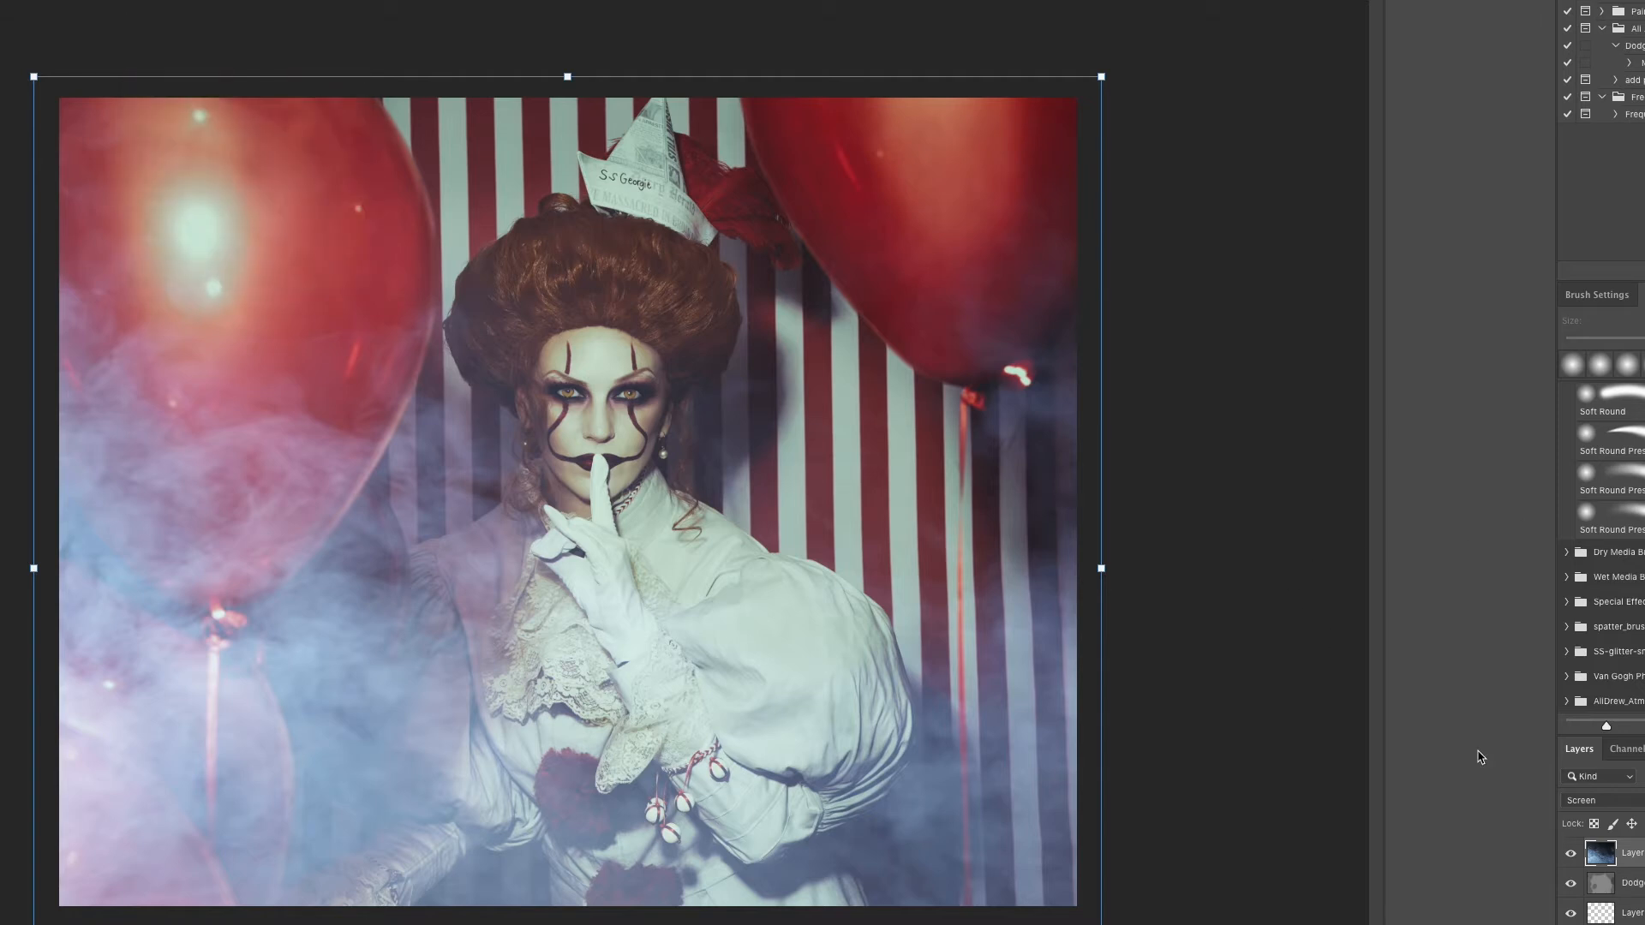
Step: Convert the smoke layer to a smart object
right_click(1598, 856)
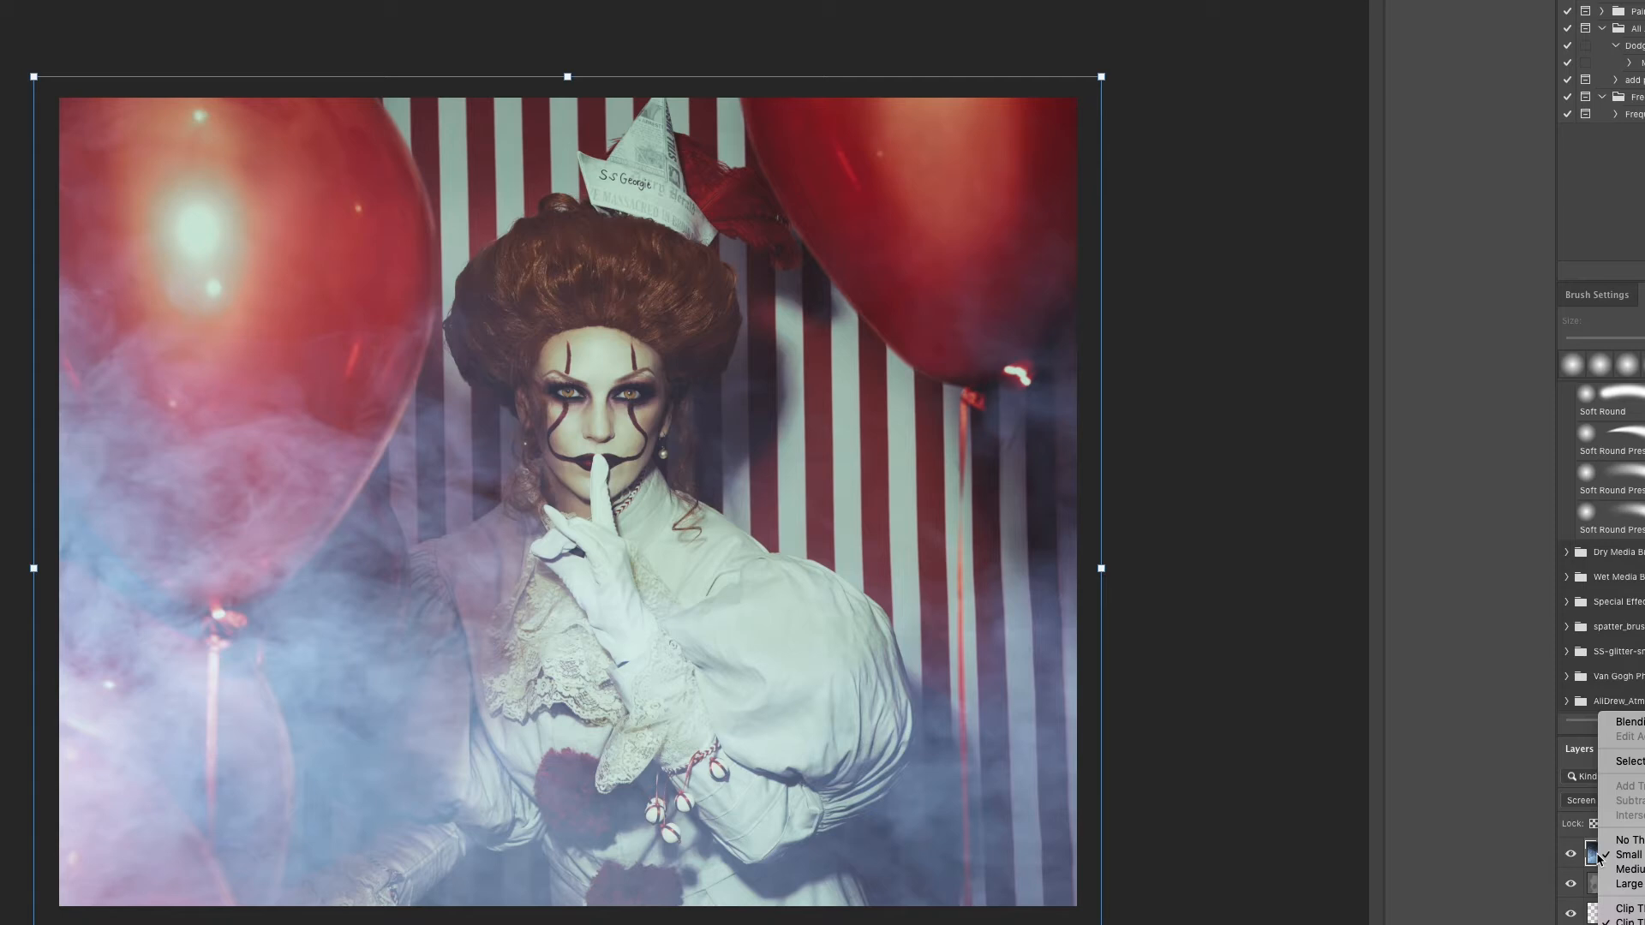
click(1508, 839)
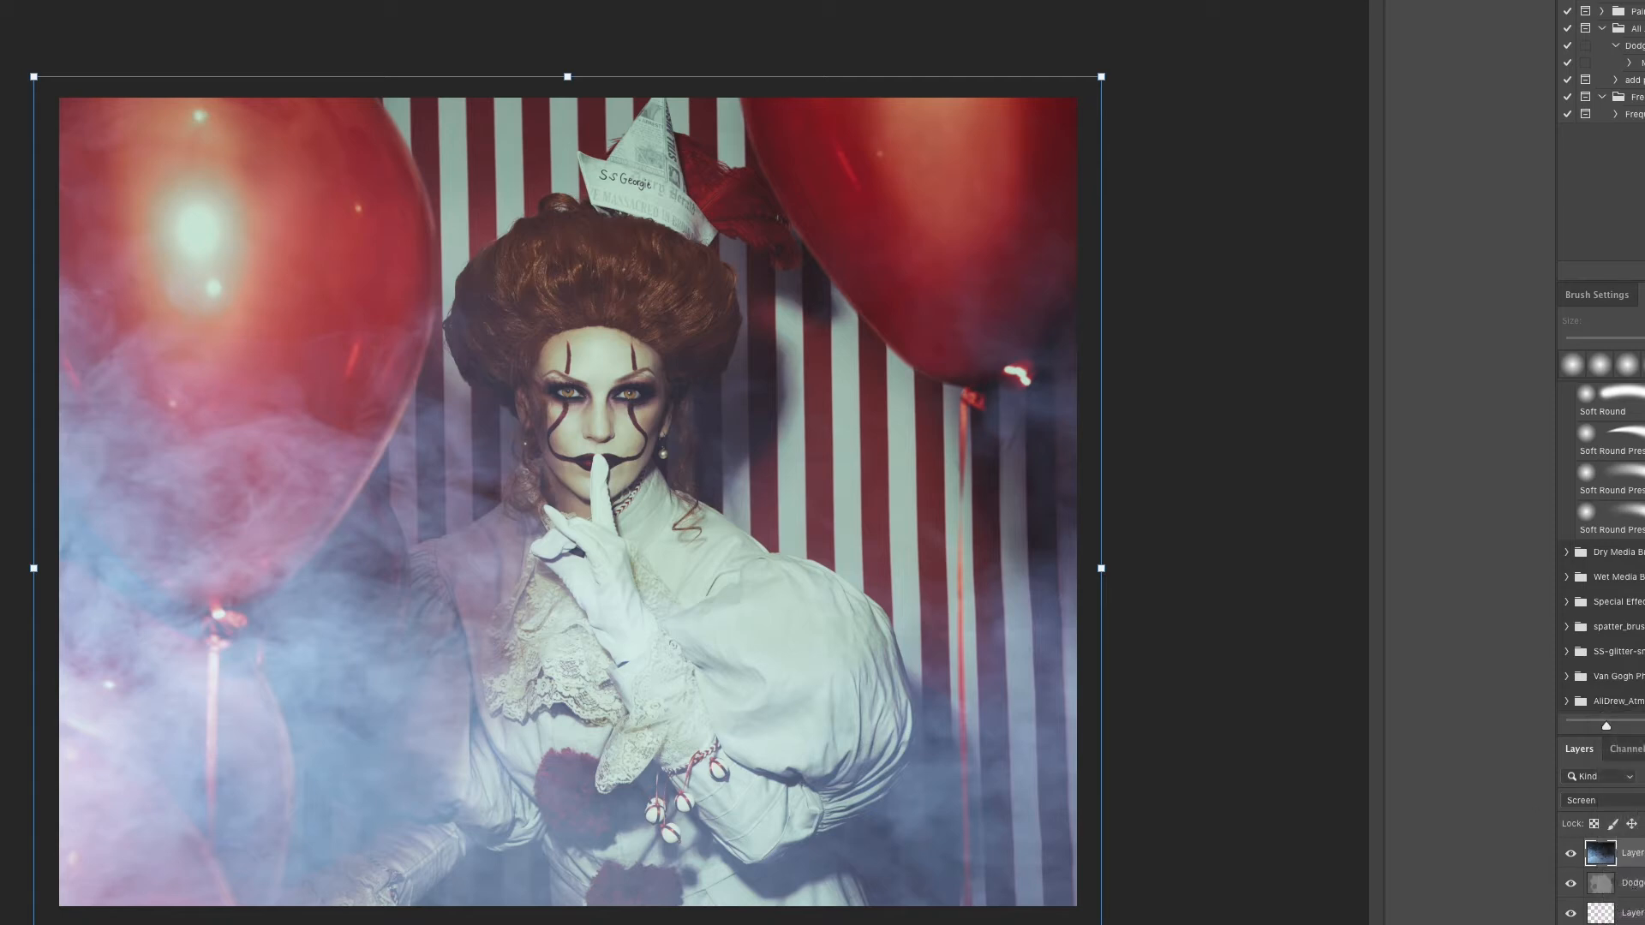
right_click(1635, 854)
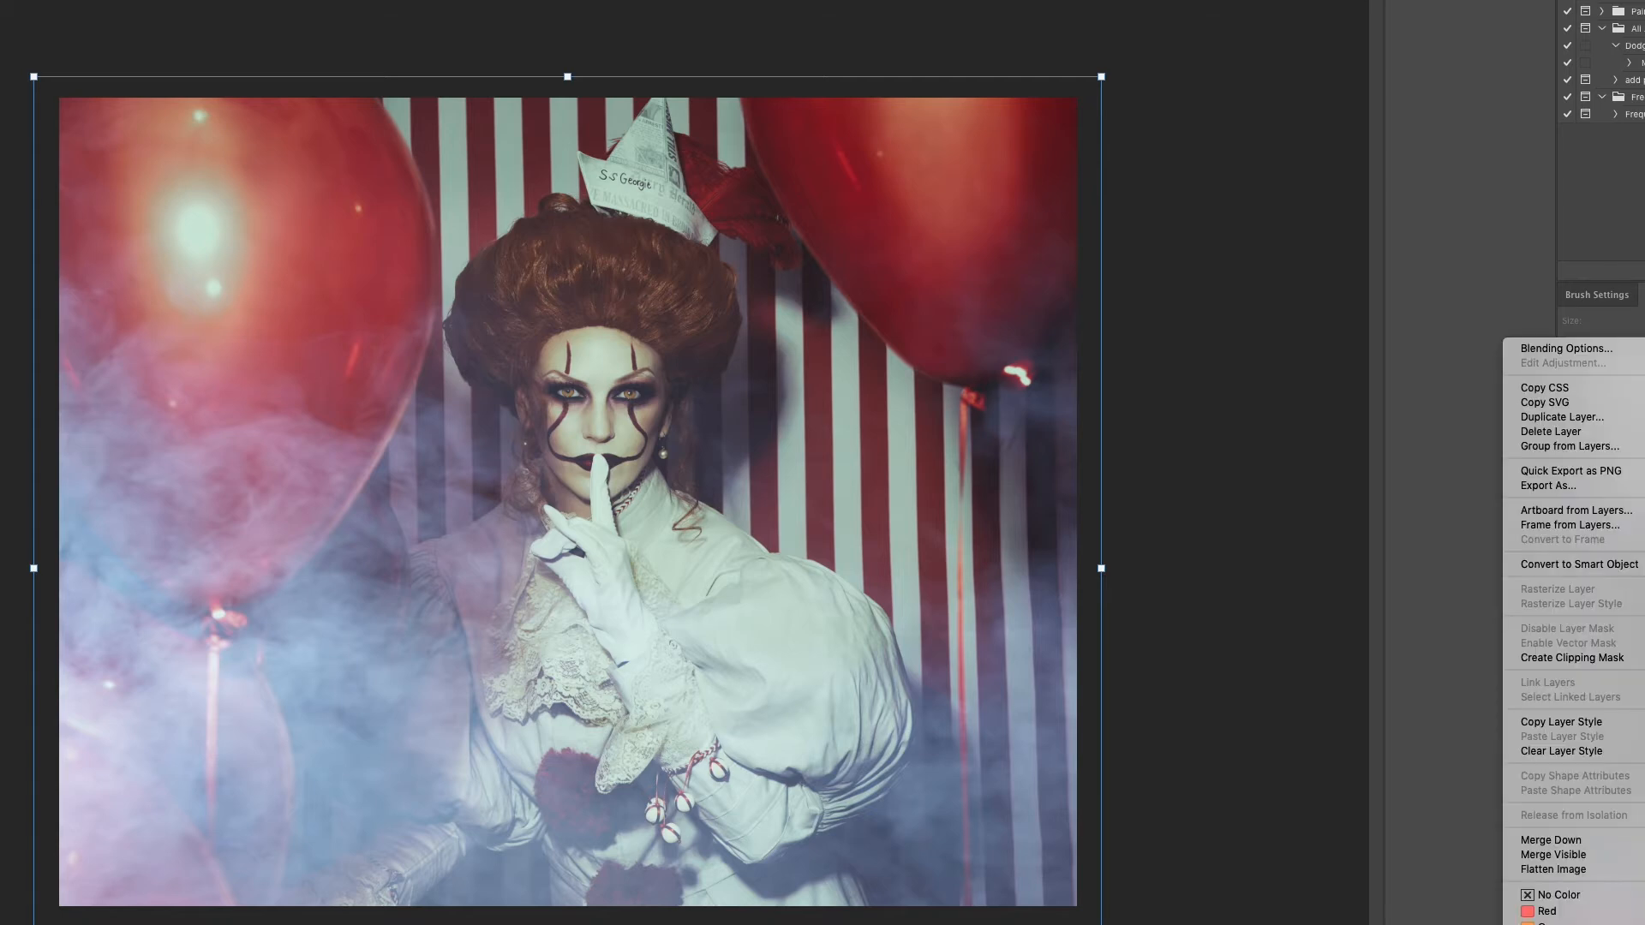
click(1594, 565)
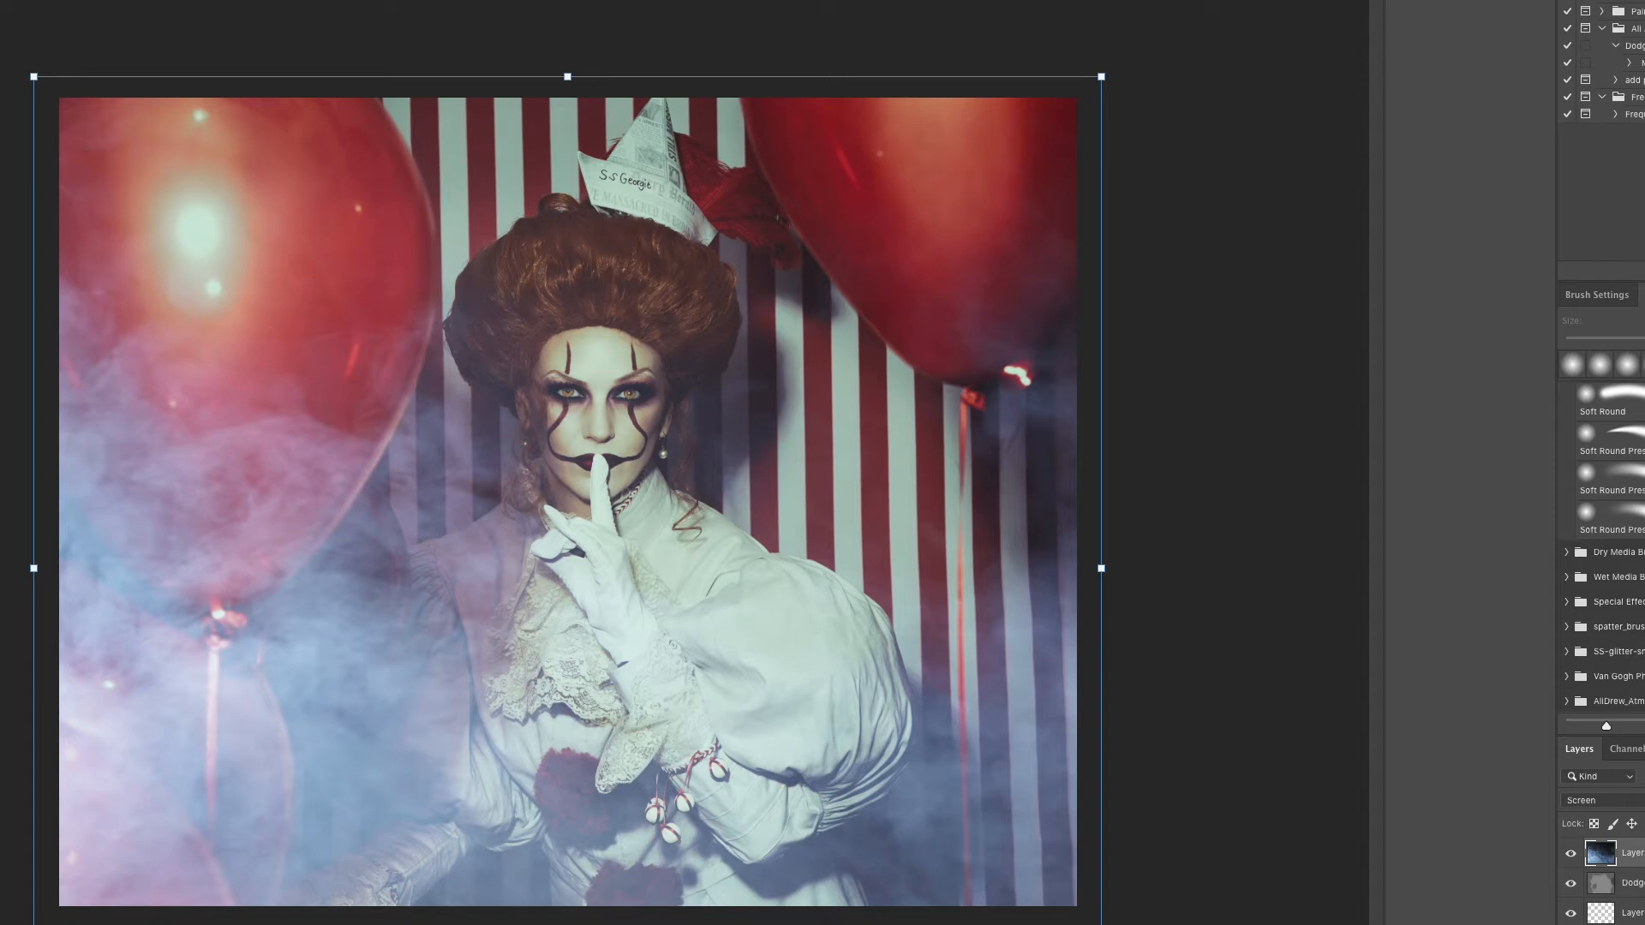
key(b)
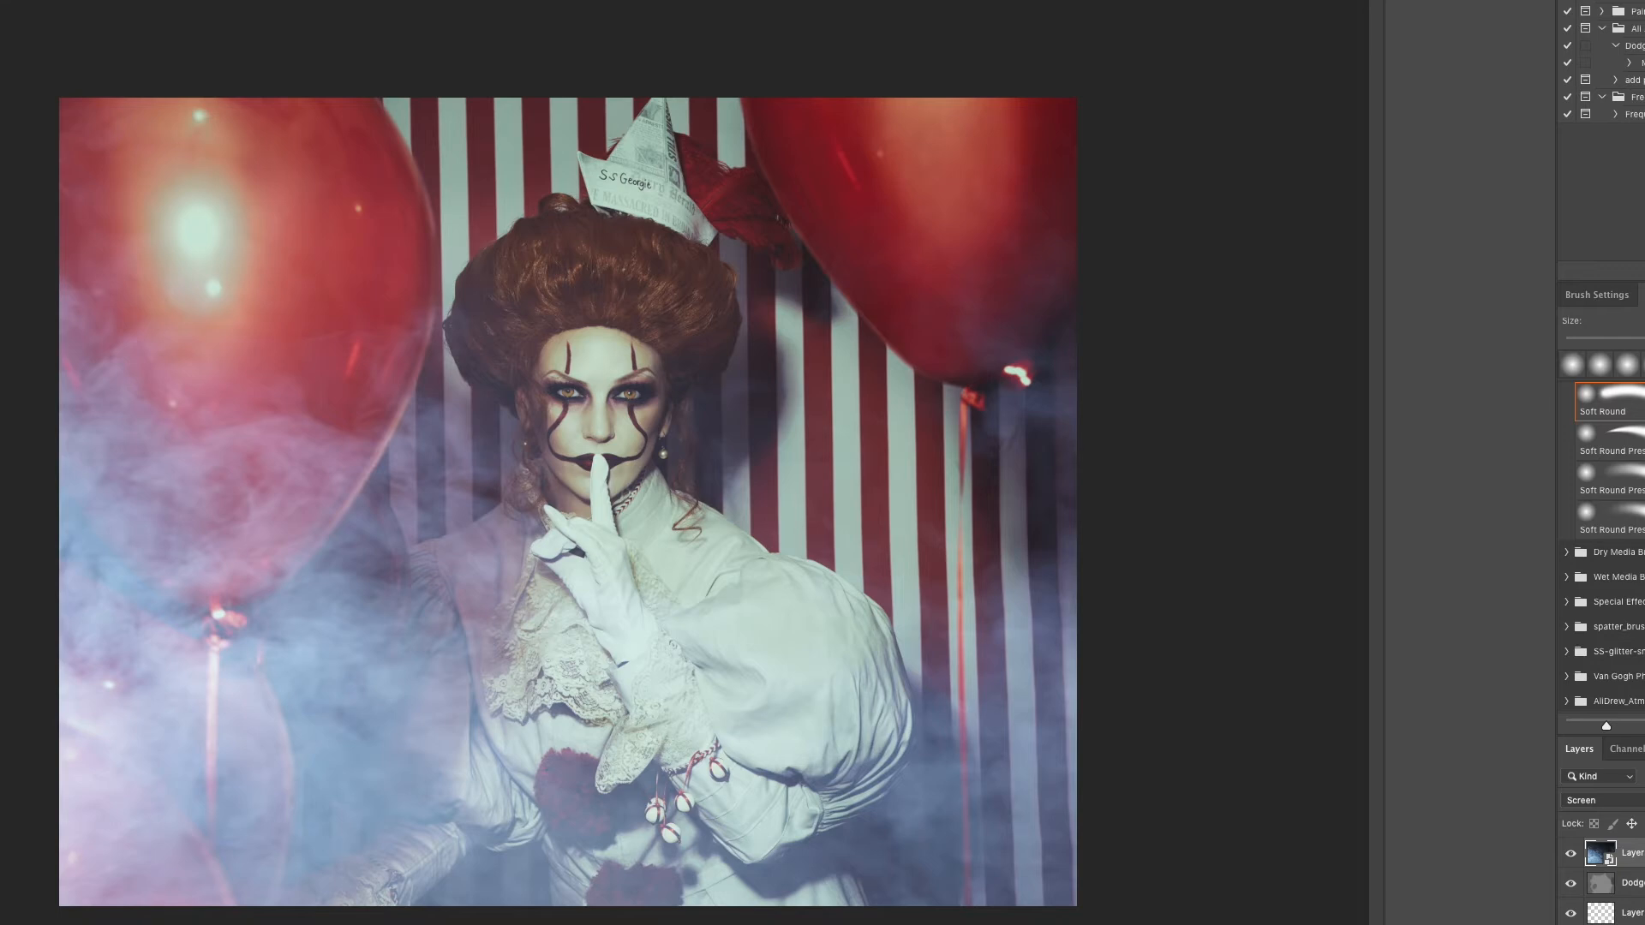
Step: Apply a Gaussian Blur with a 6.0 pixel radius to the smoke smart object
click(149, 1)
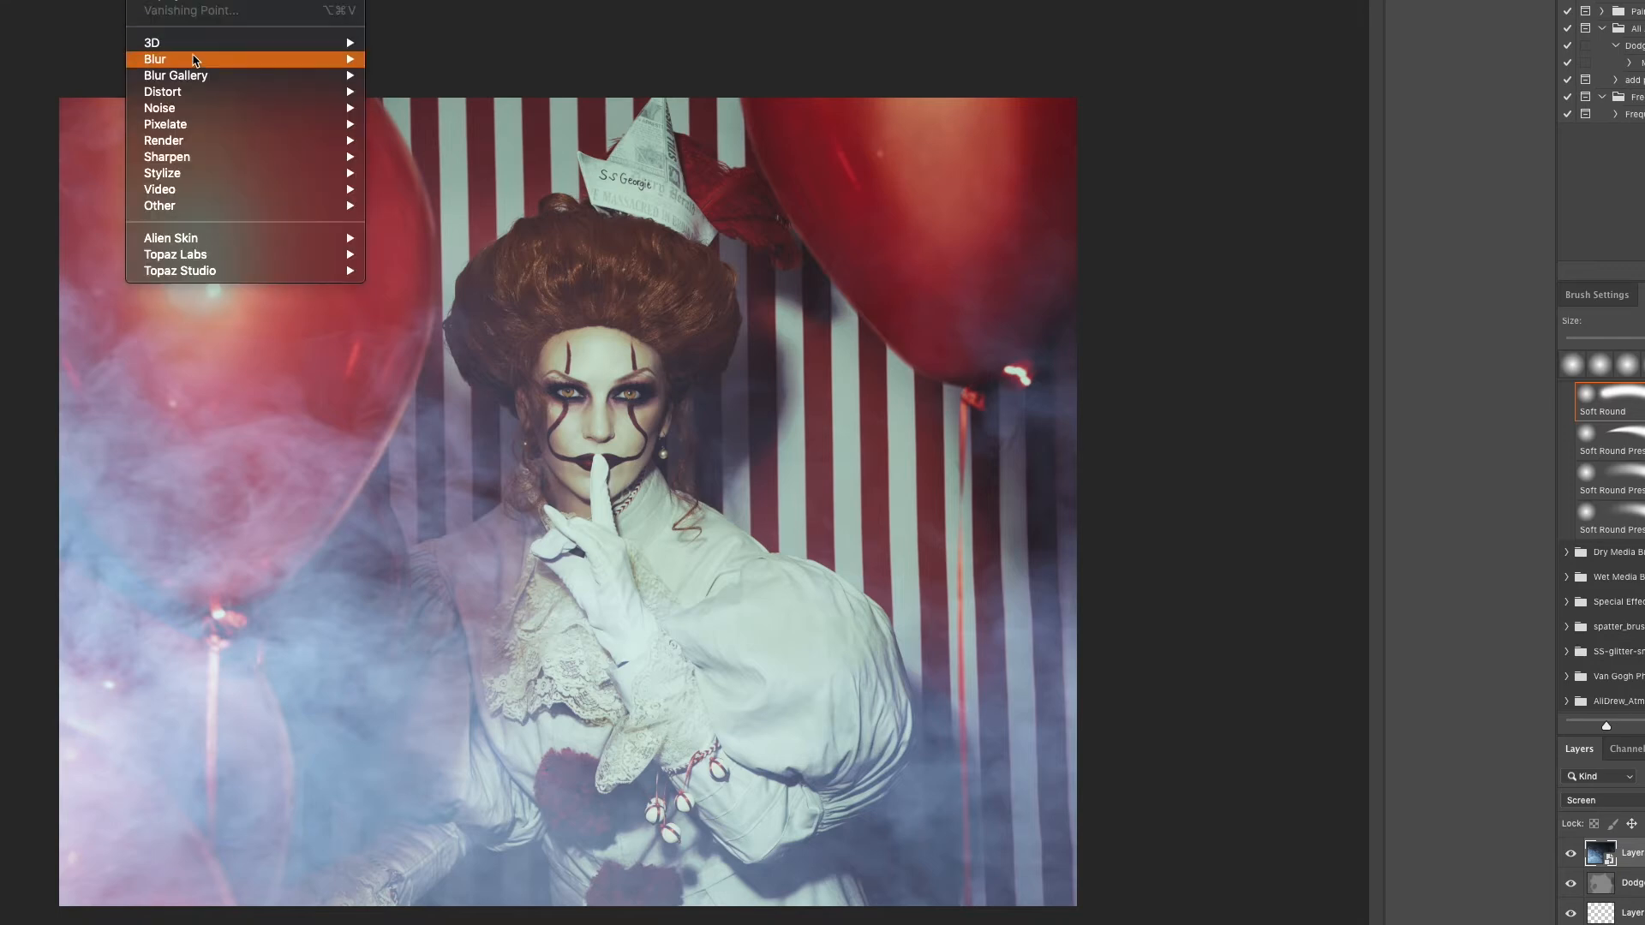
mouse_move(196, 61)
click(442, 126)
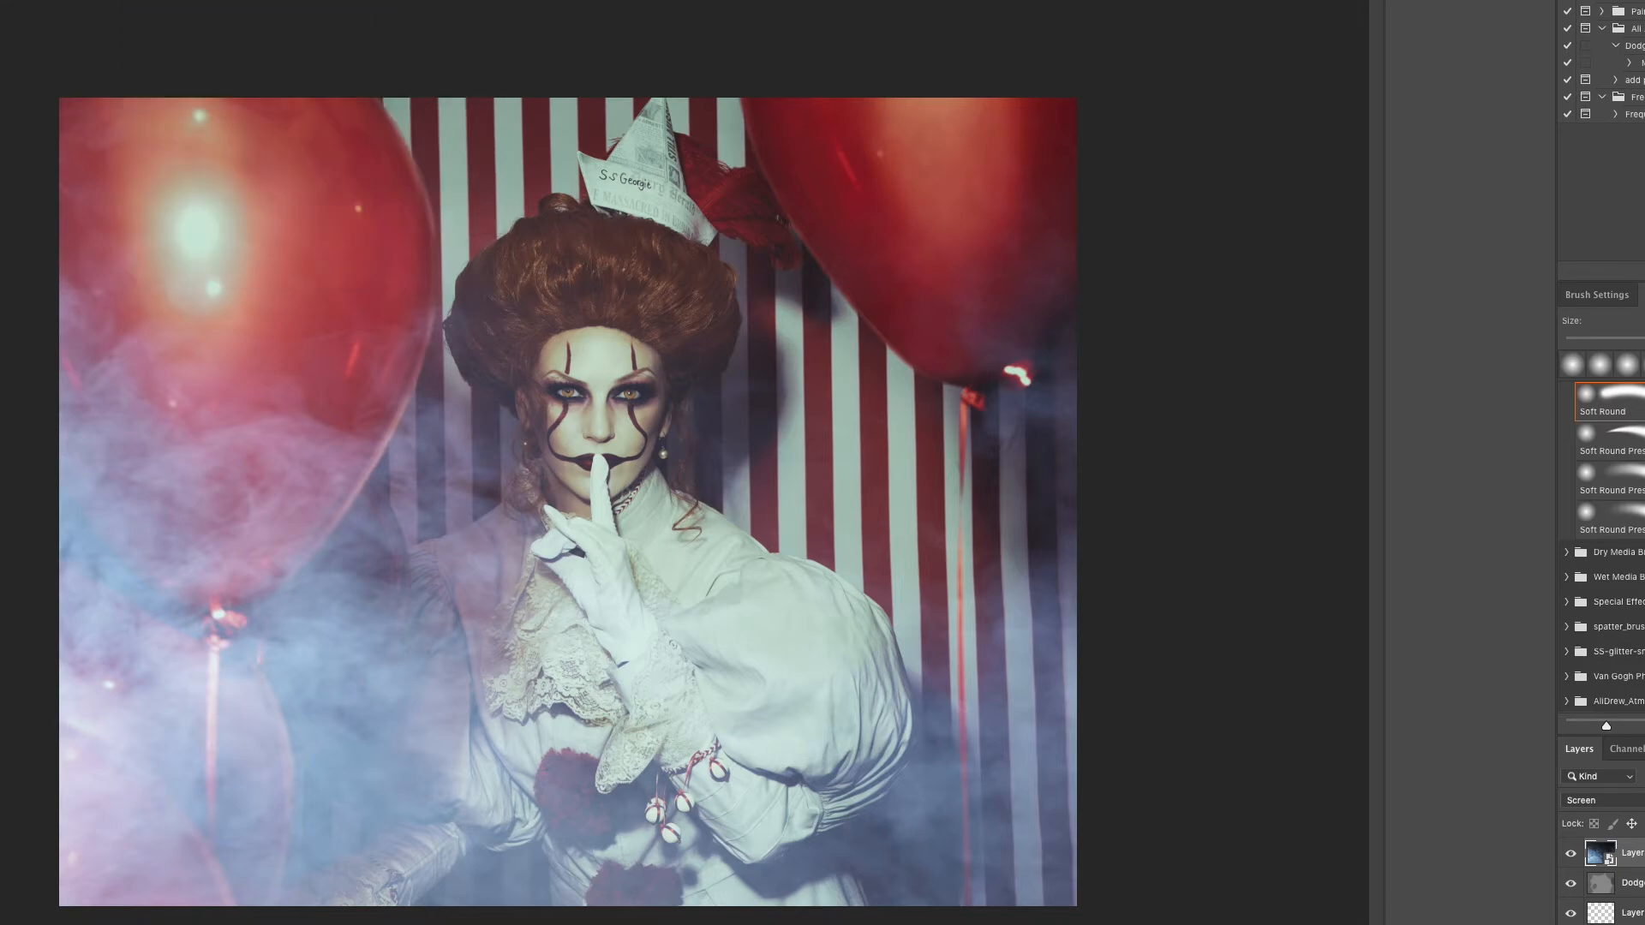
drag(1441, 359, 1411, 367)
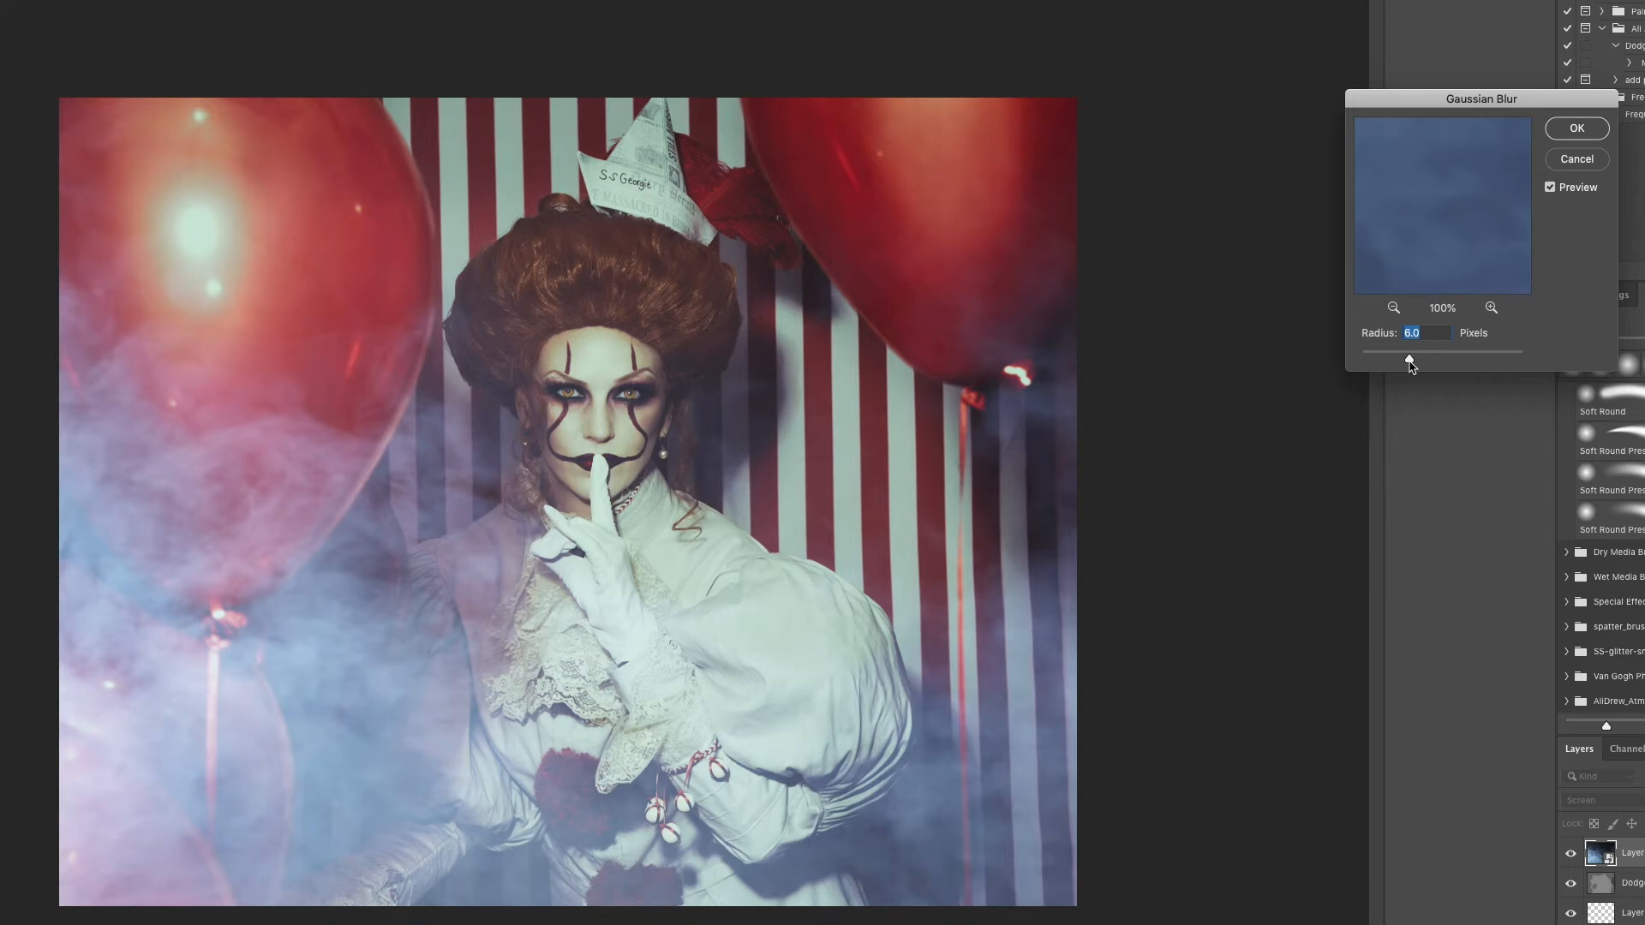
click(1576, 128)
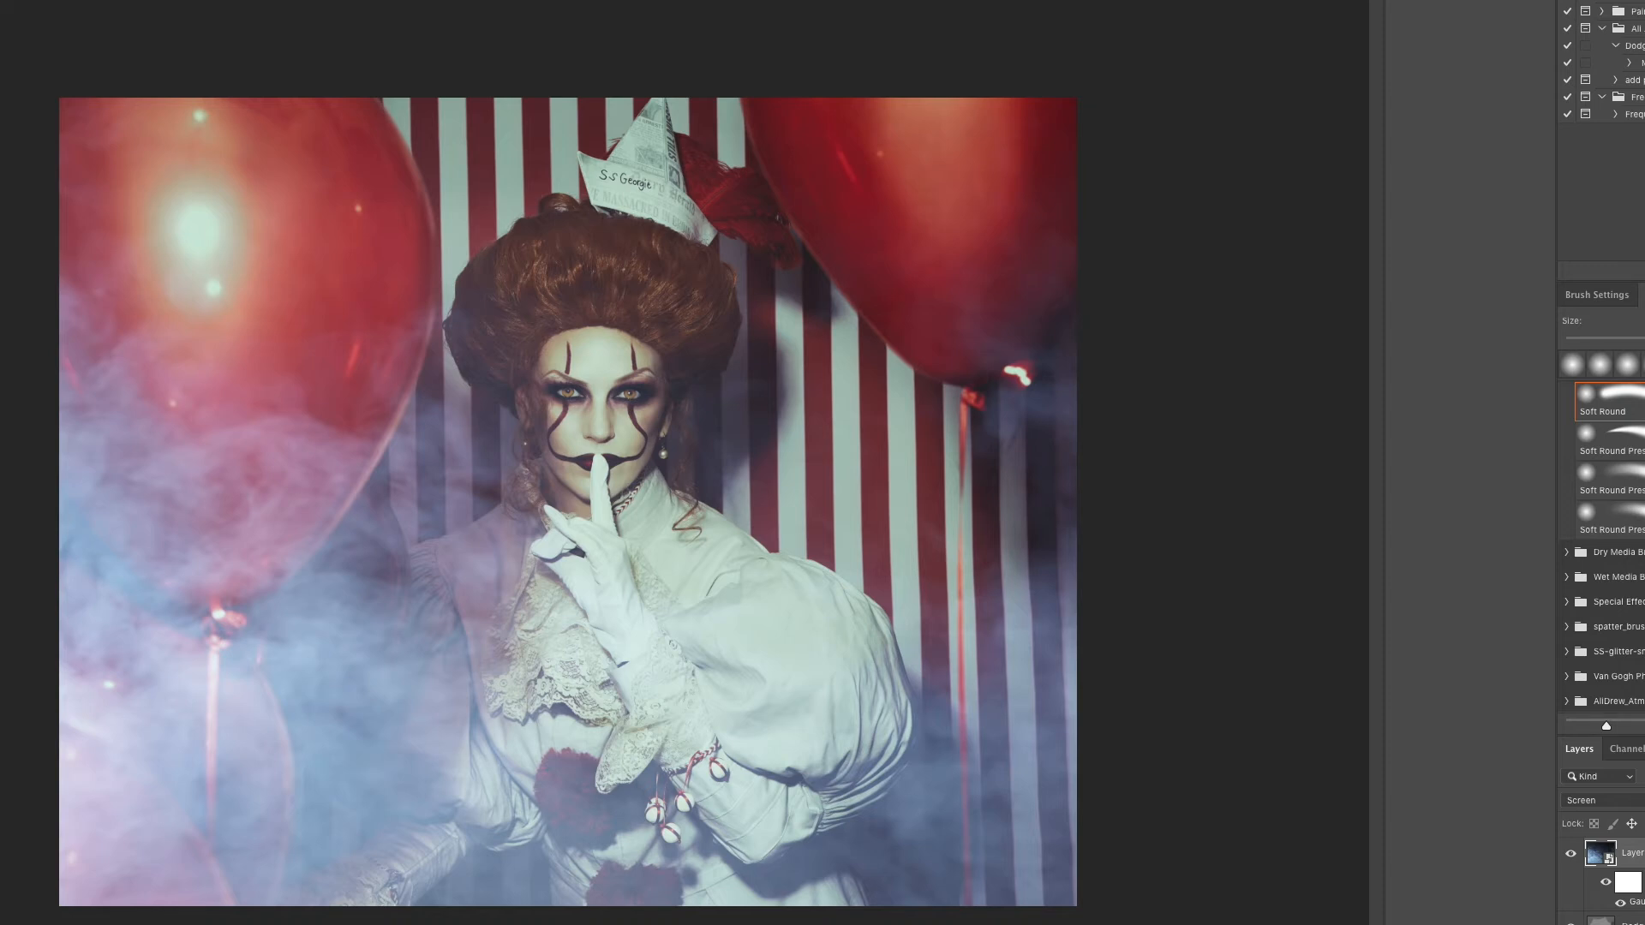
Step: Try the smoke layer at 30% opacity and set it to 50%
key(5)
key(3)
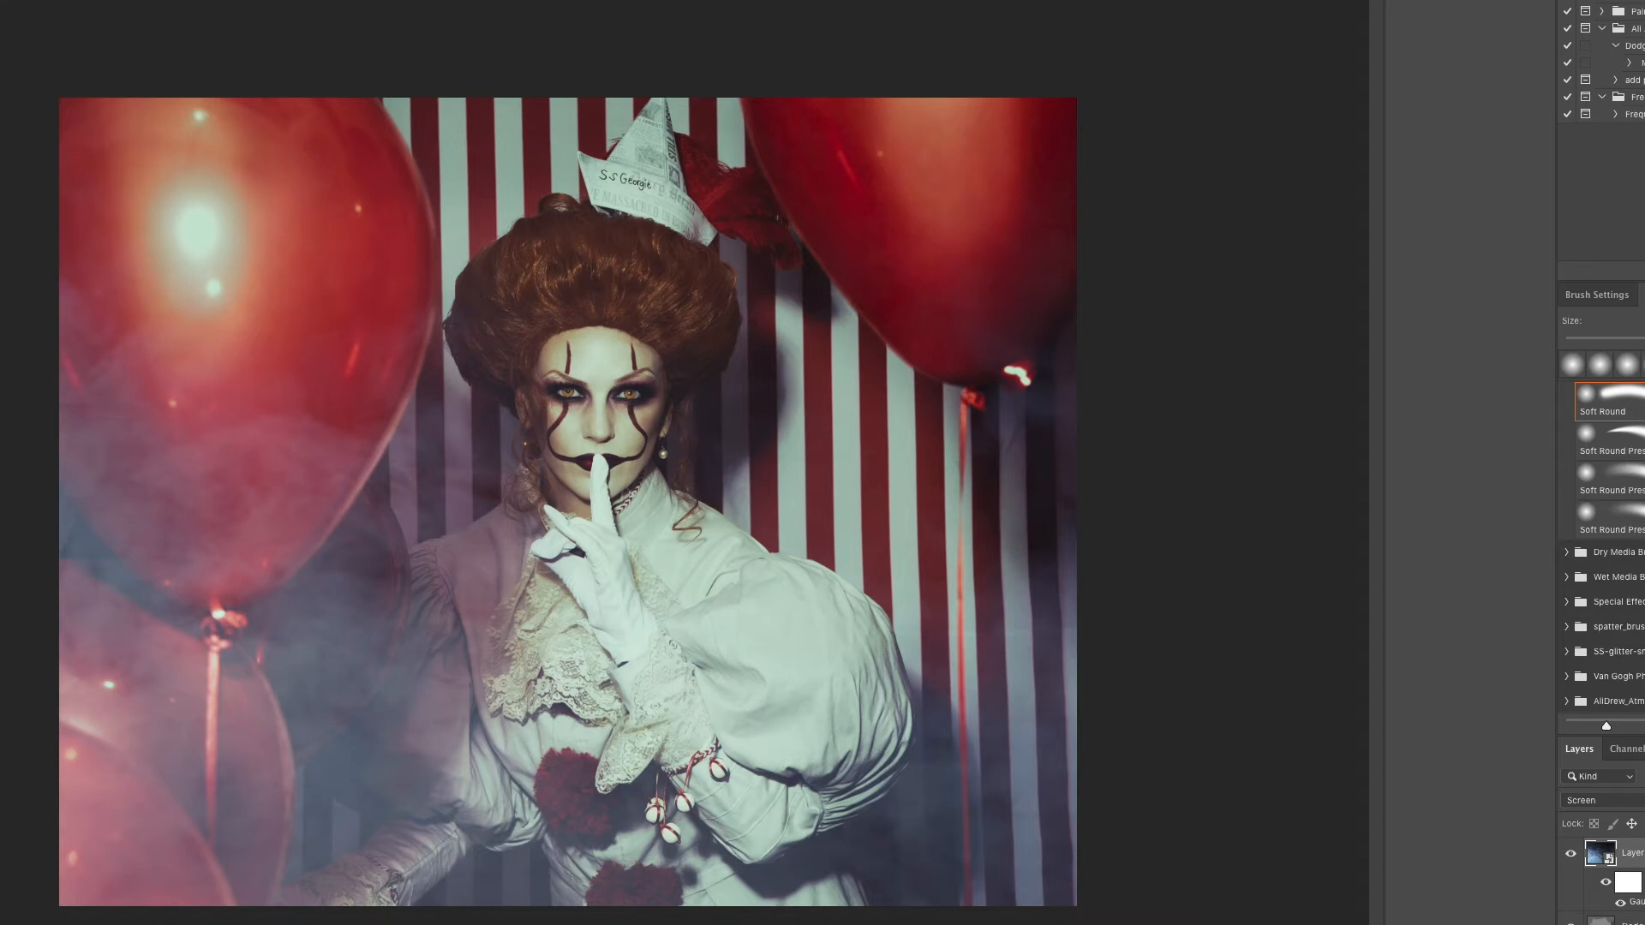
key(5)
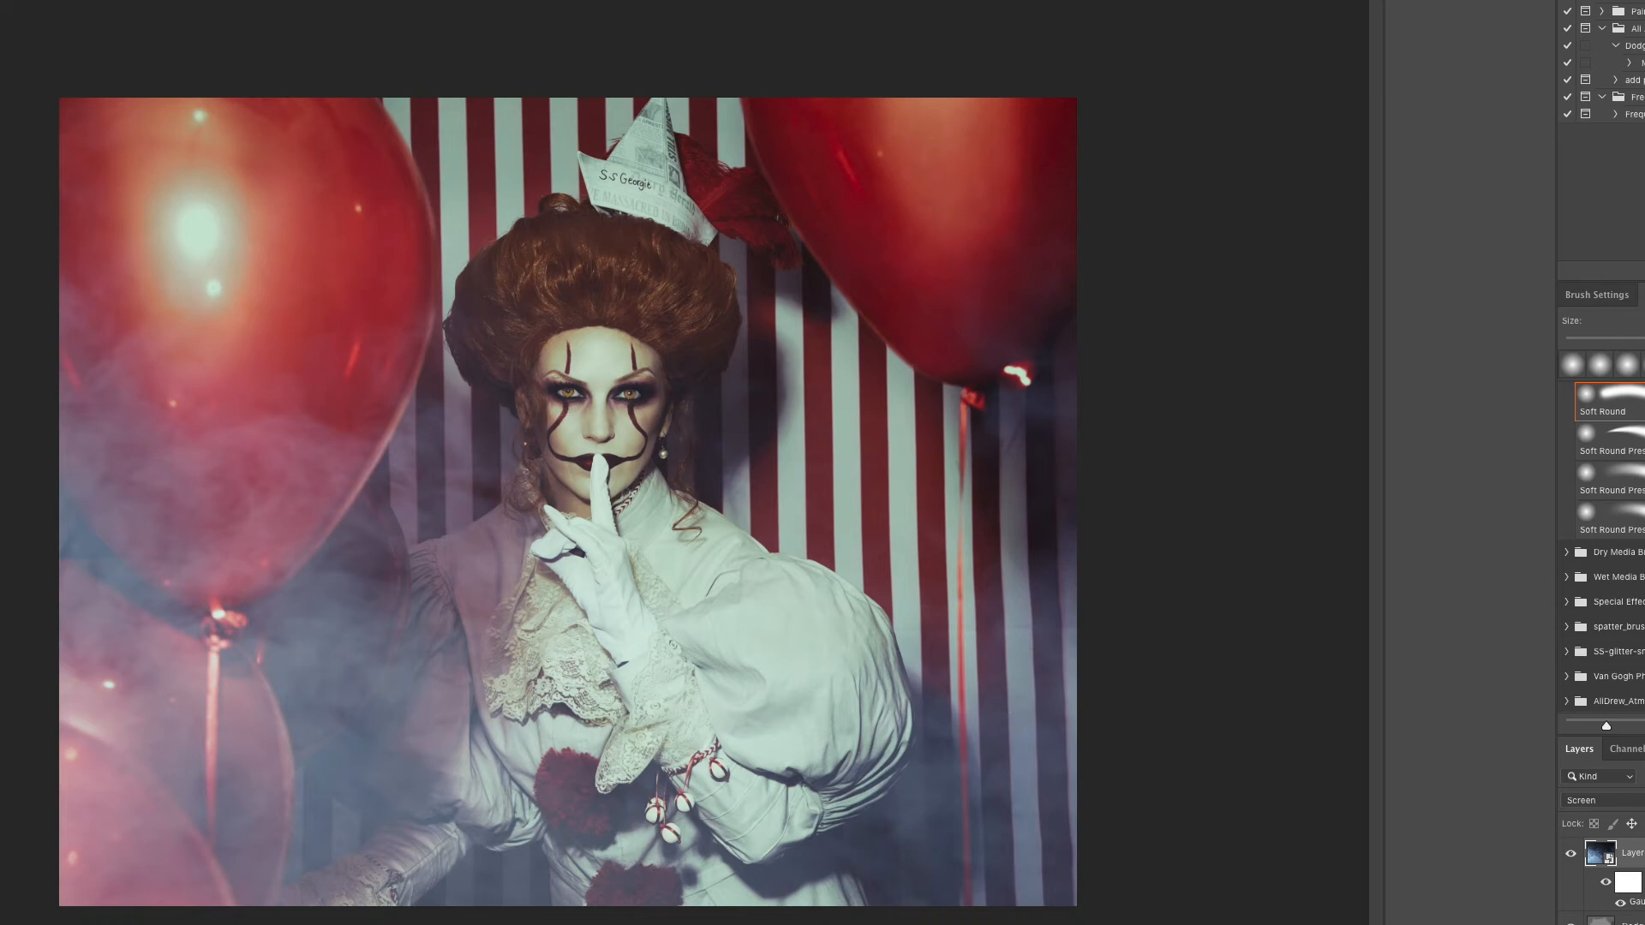
Step: Delete the smoke layer from the portrait and close rising fog.jpeg without saving its changes
click(1571, 855)
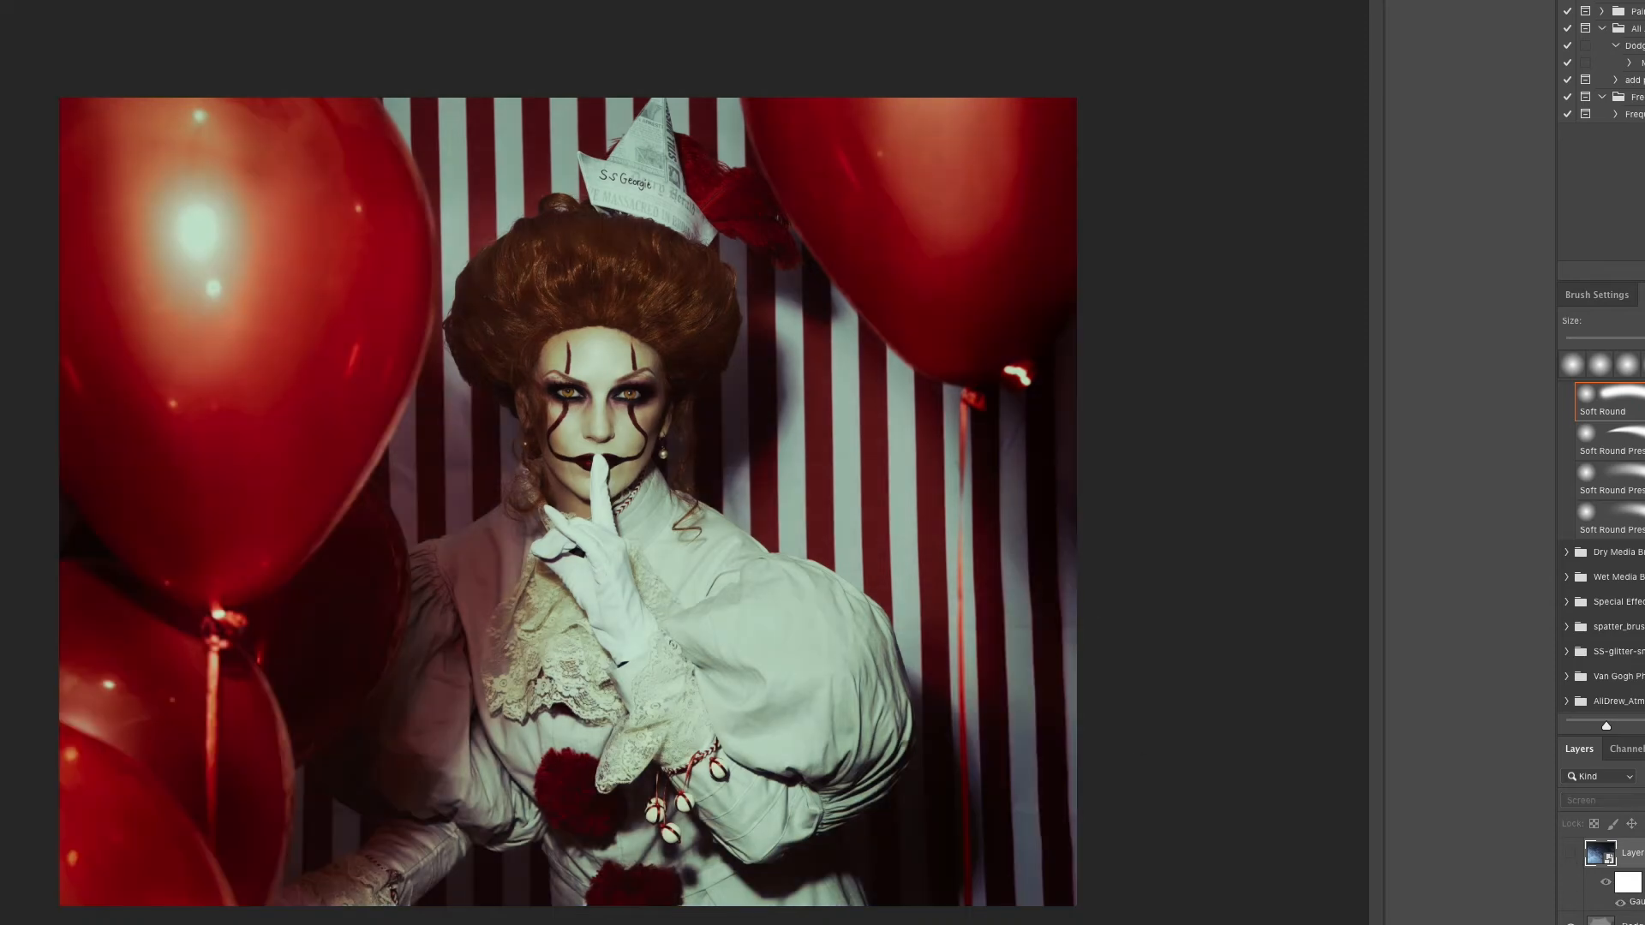
key(Delete)
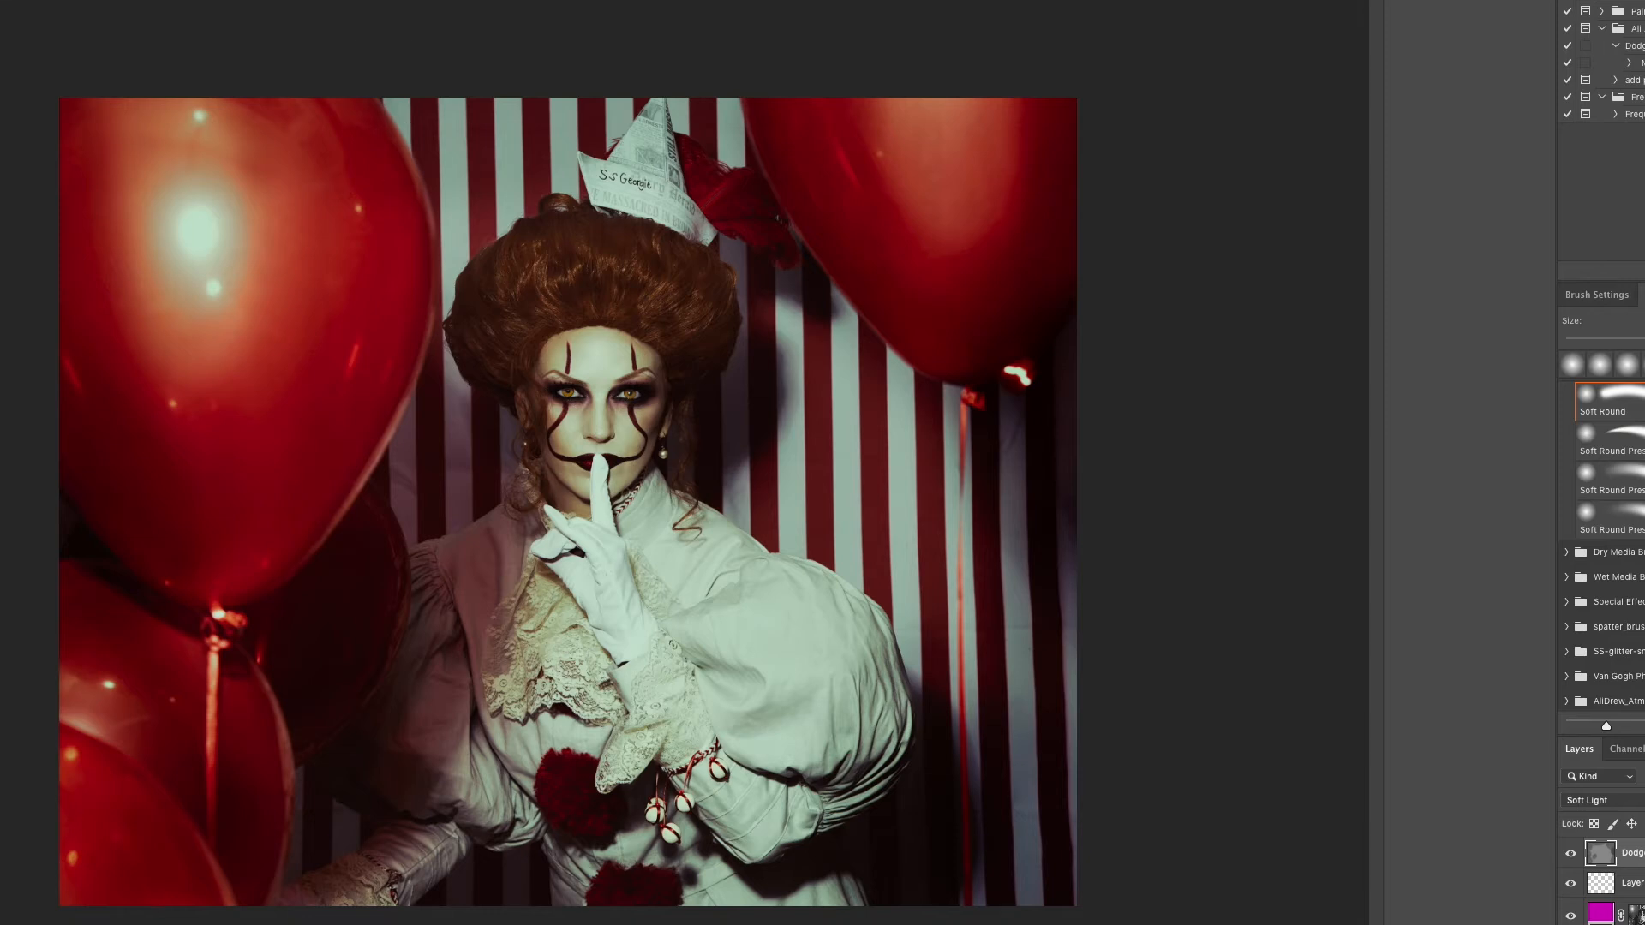
key(ctrl+Tab)
key(super+w)
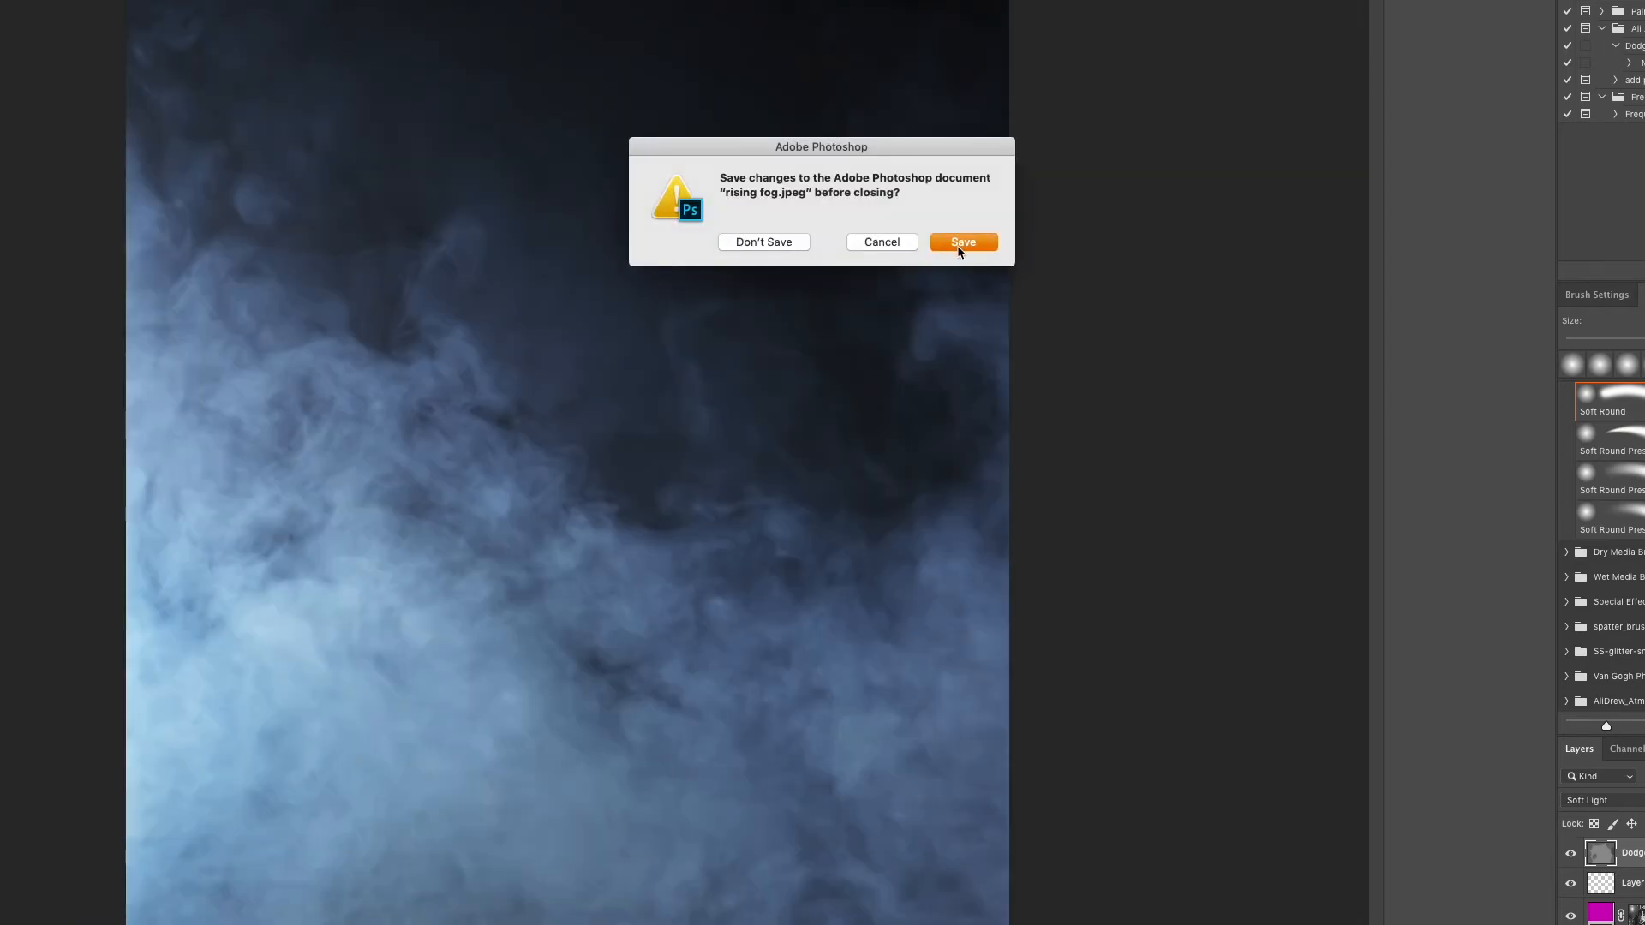
click(763, 242)
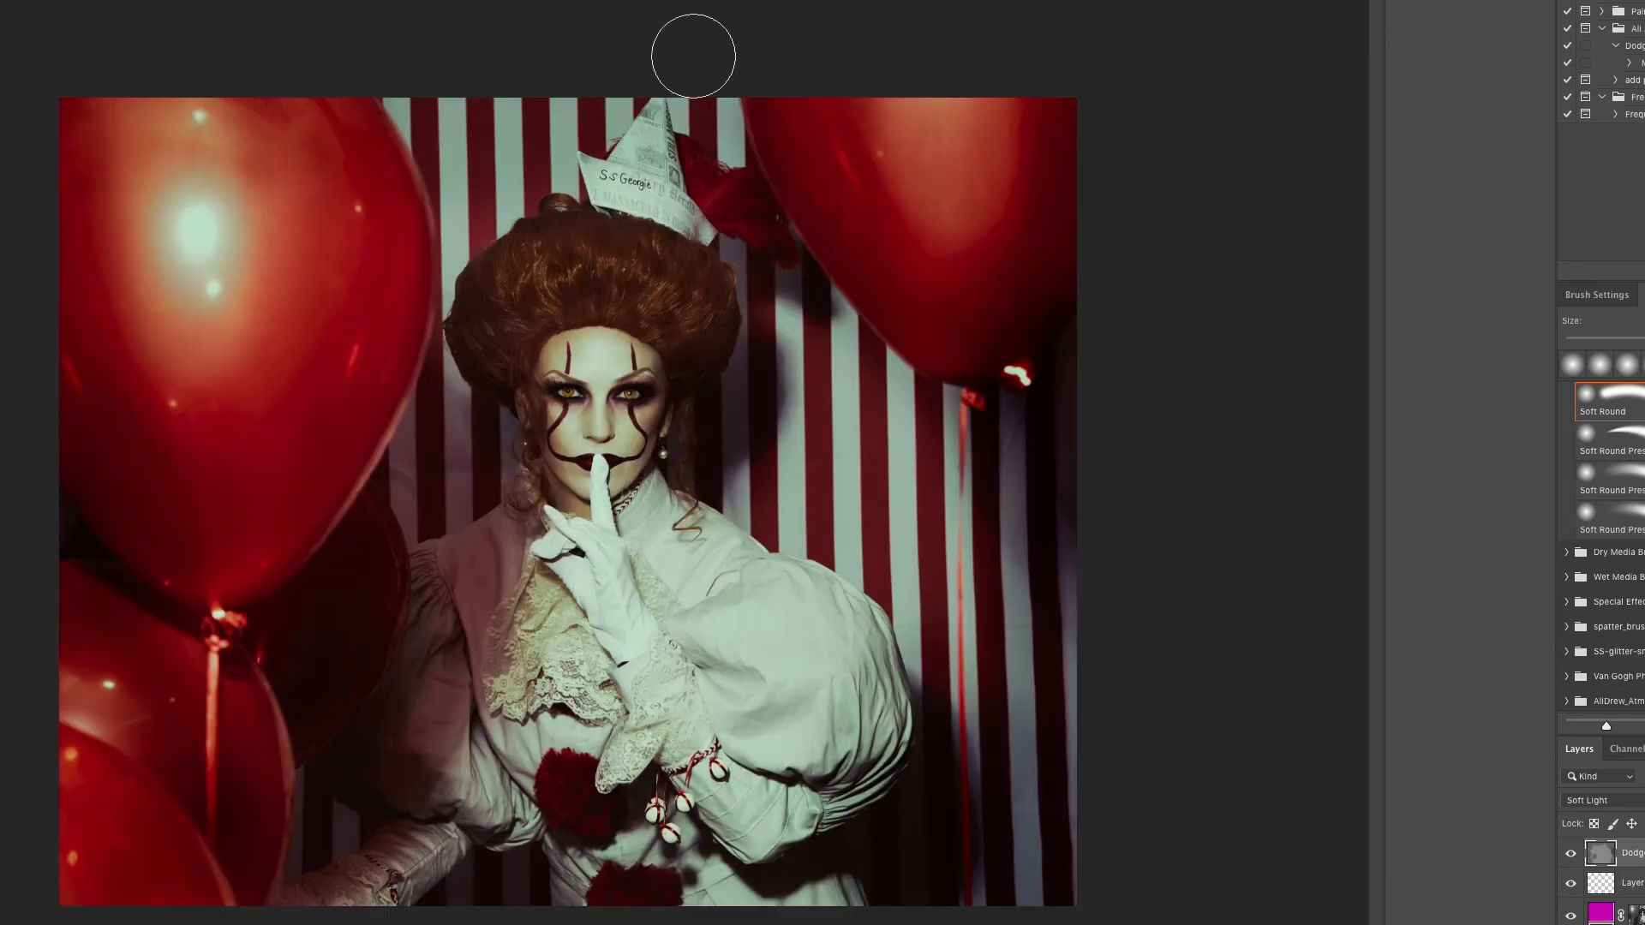
Step: Copy the storm cloud image into the clown portrait as a new layer on top of the other layers
click(433, 2)
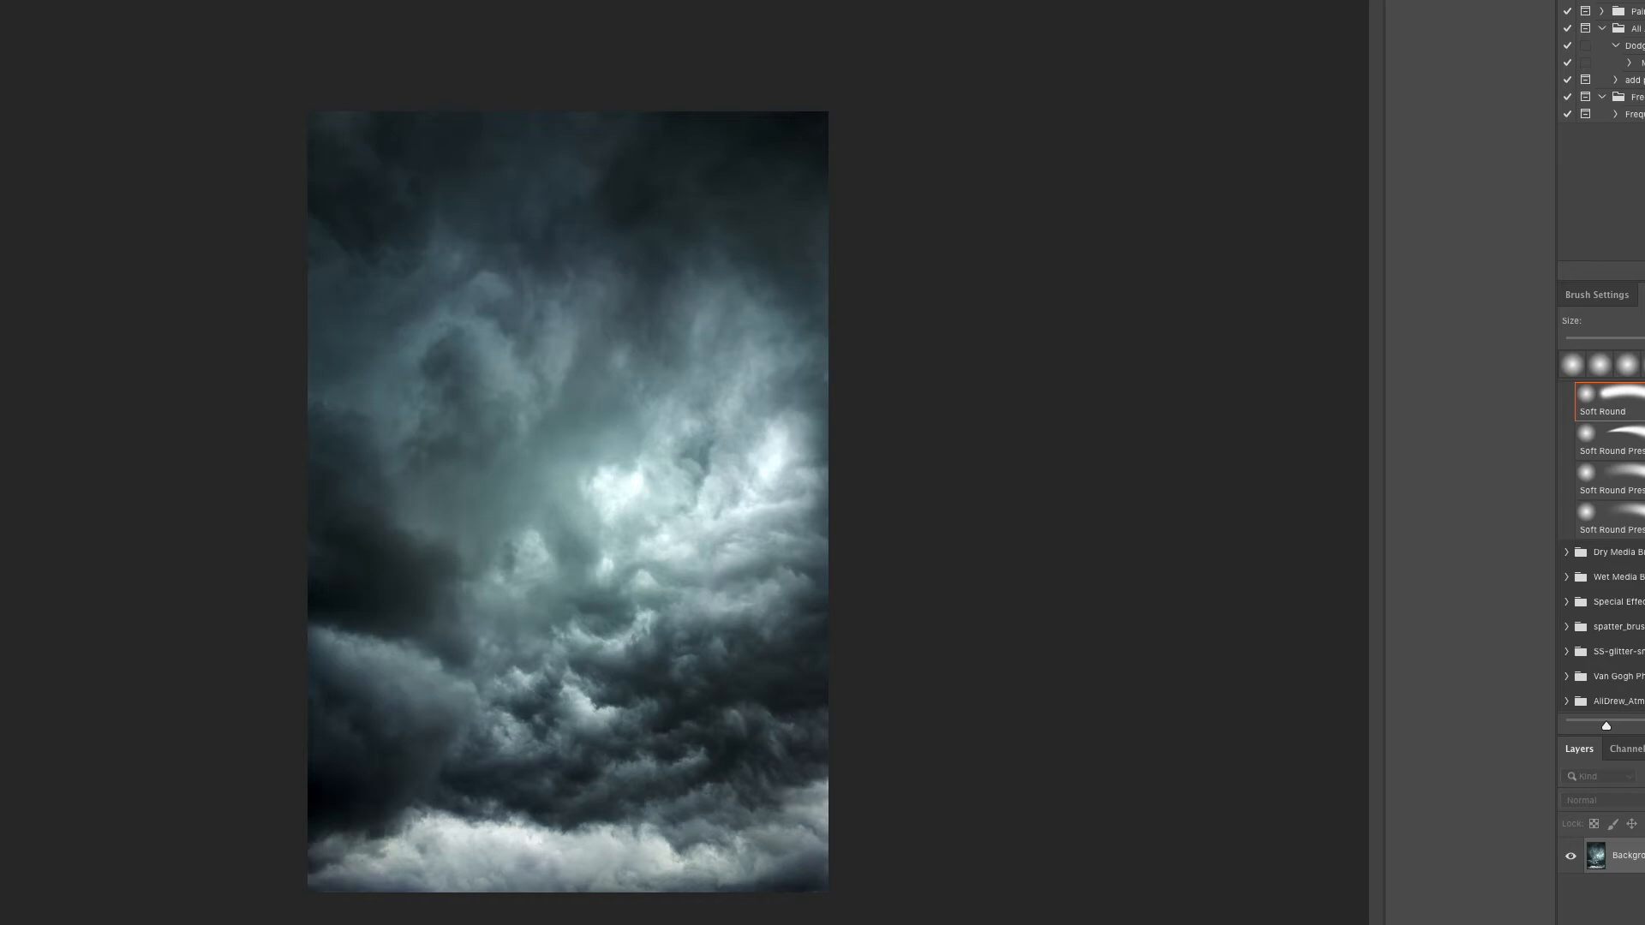
click(1642, 855)
key(ctrl+t)
drag(694, 549, 101, 44)
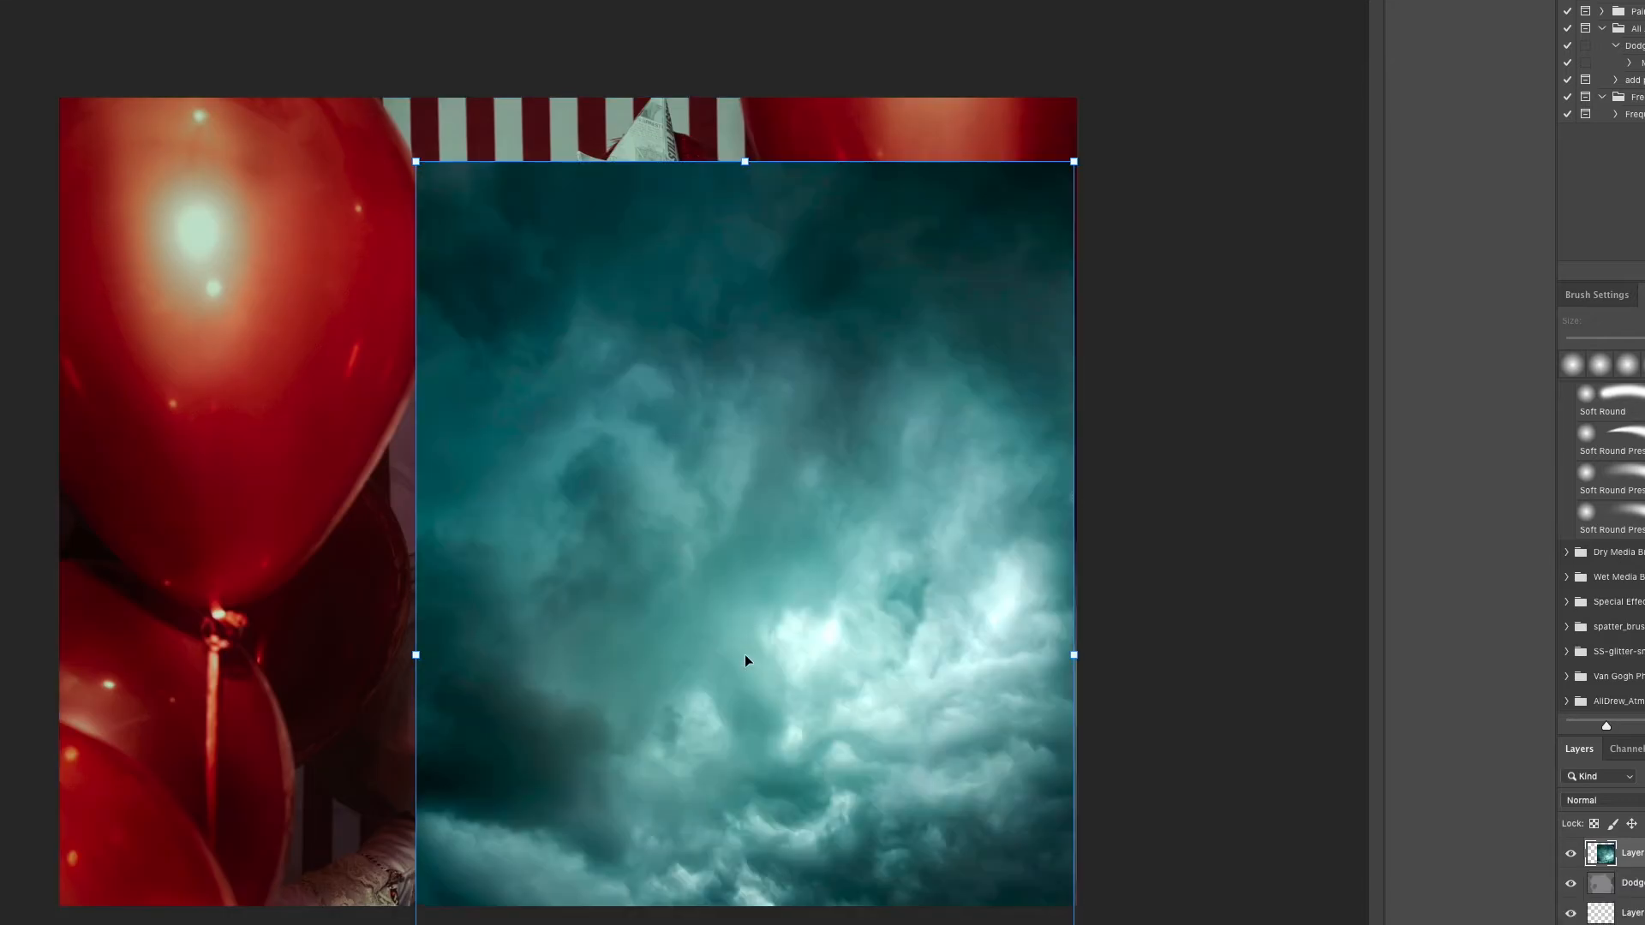
Step: Enlarge, stretch and reposition the cloud layer until it covers the whole canvas, with the brightest clouds over the lower right of the picture
mouse_move(744, 655)
mouse_down()
mouse_move(591, 603)
mouse_move(321, 573)
mouse_move(371, 437)
mouse_move(363, 499)
mouse_move(866, 469)
mouse_move(680, 356)
mouse_move(773, 484)
mouse_up()
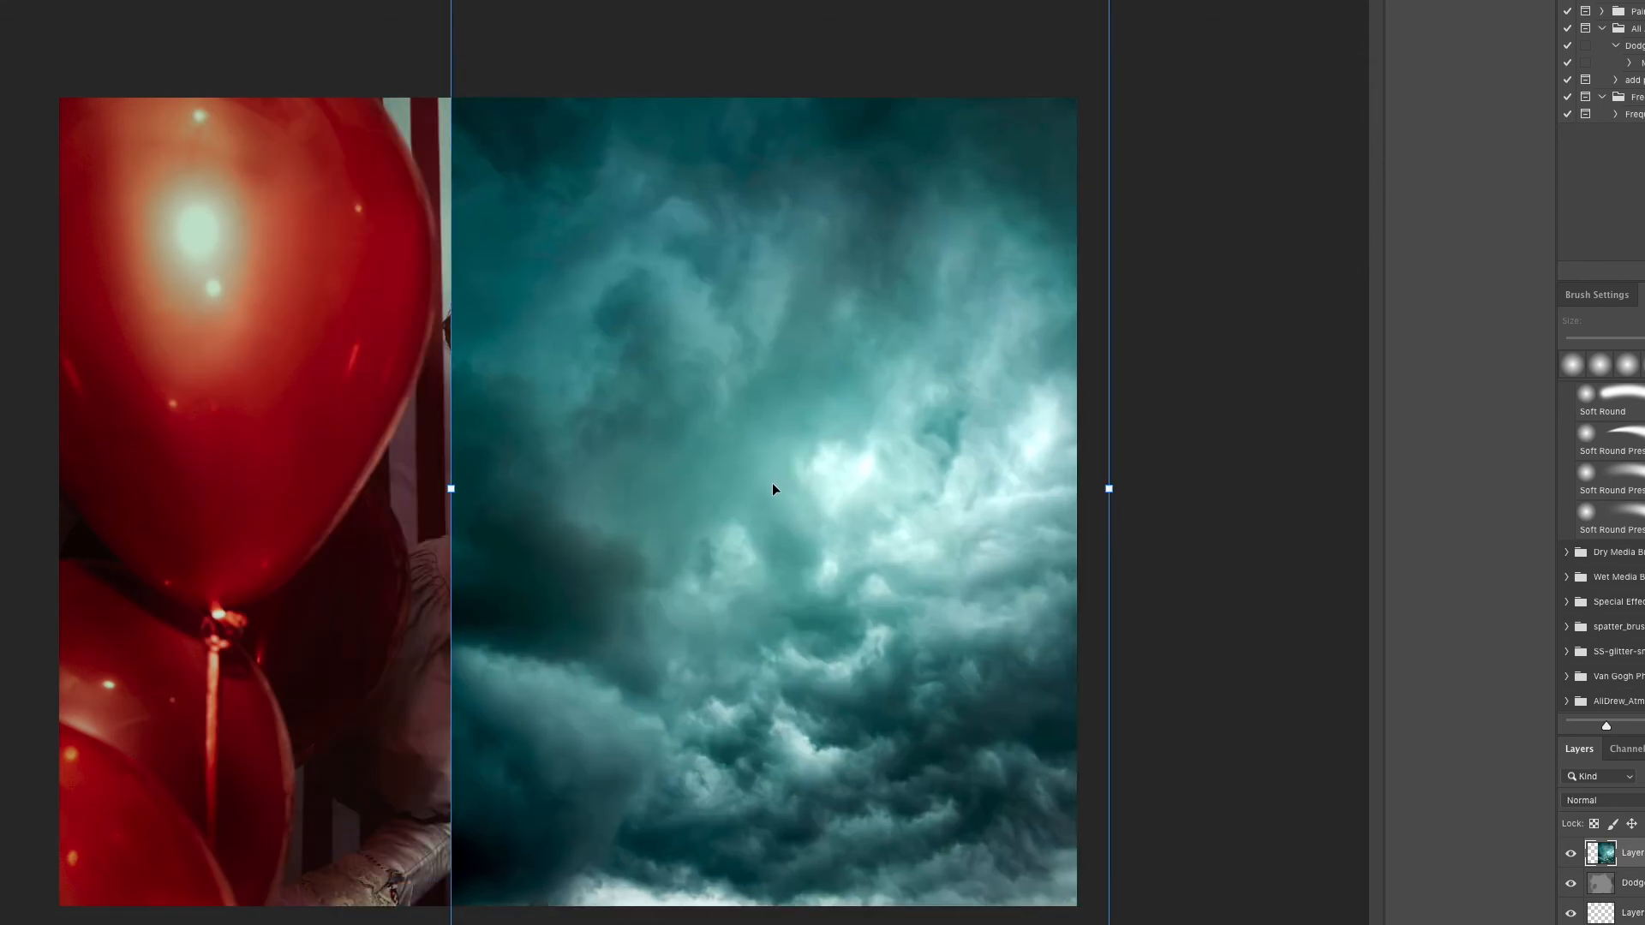
scroll(772, 484, down, 3)
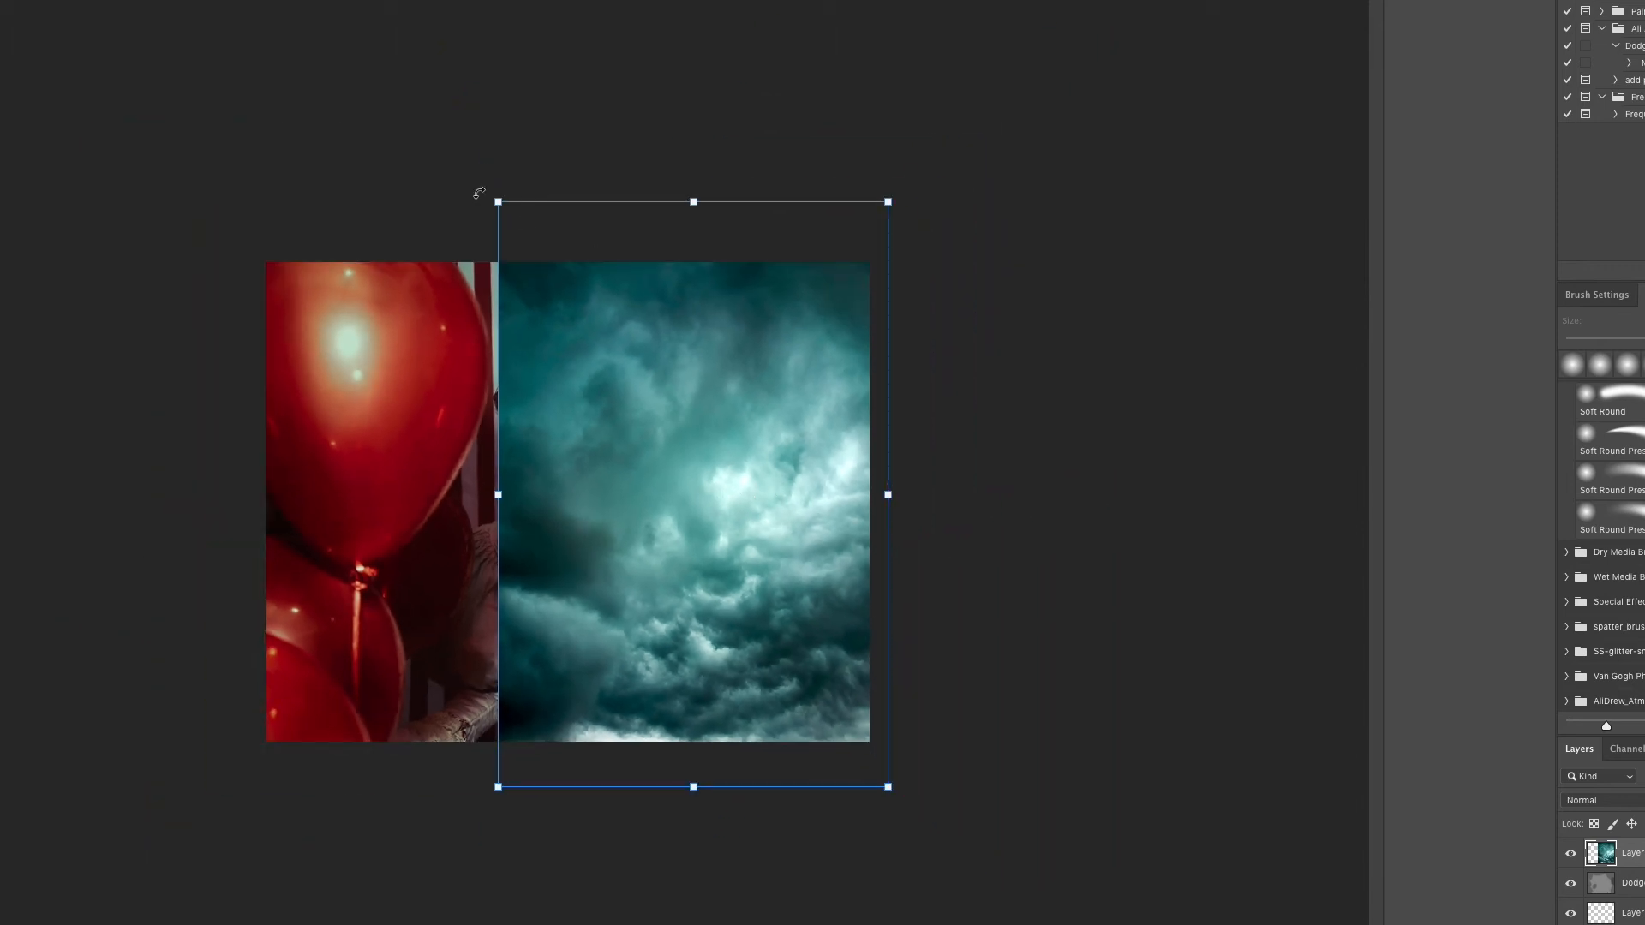
drag(498, 202, 229, 0)
drag(649, 477, 630, 754)
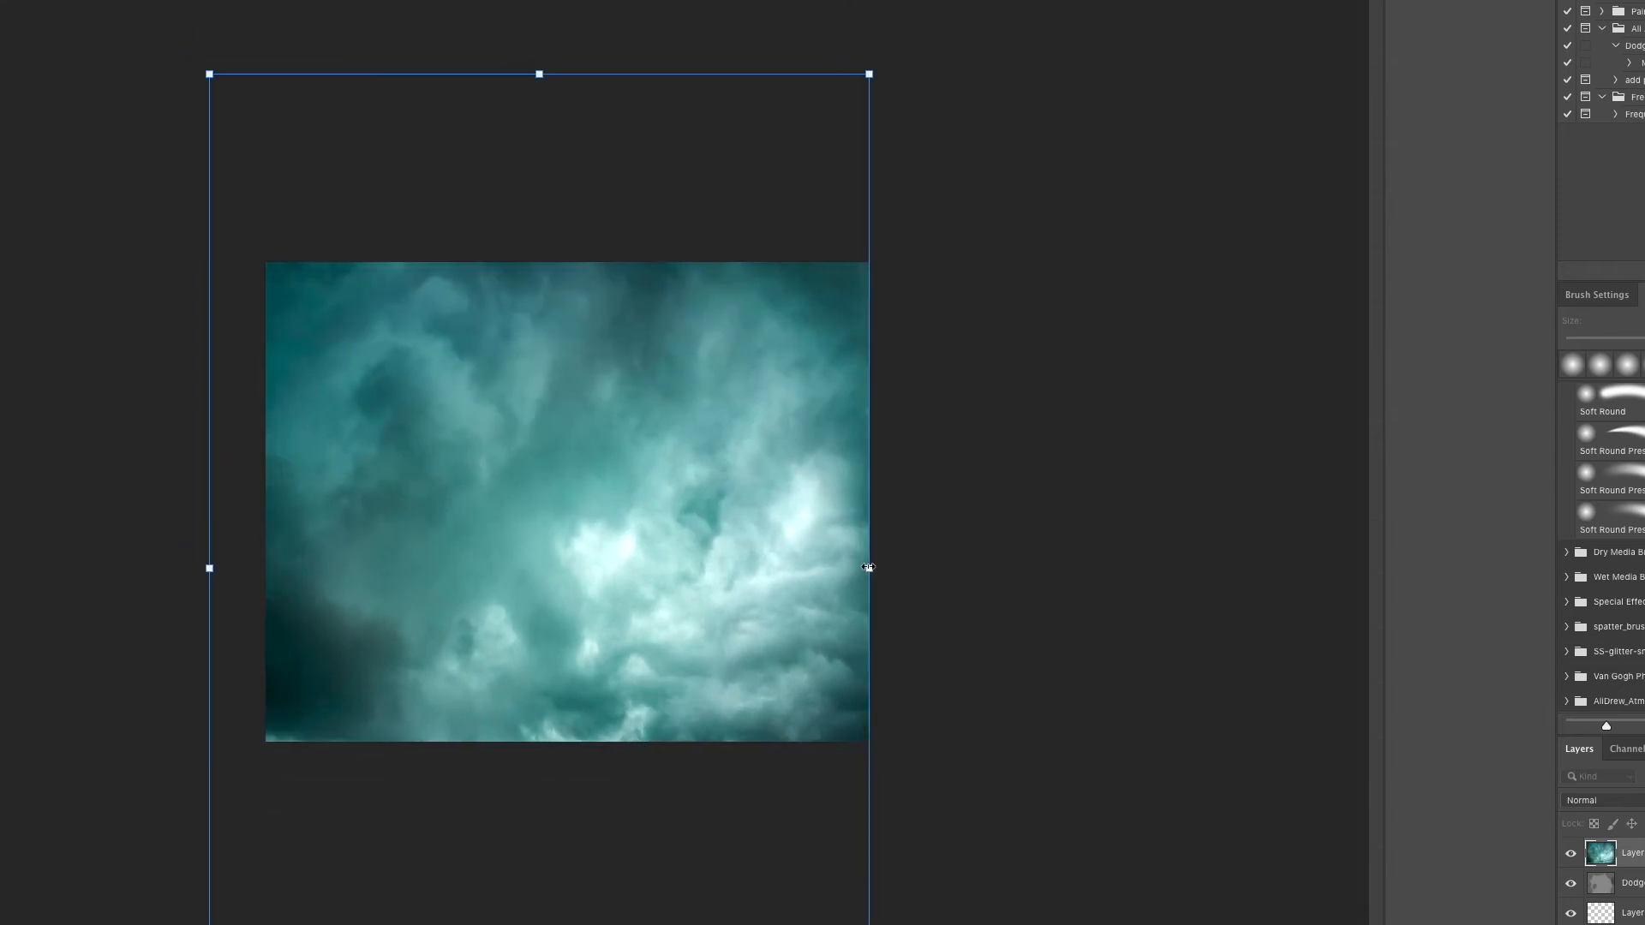
drag(865, 568, 918, 570)
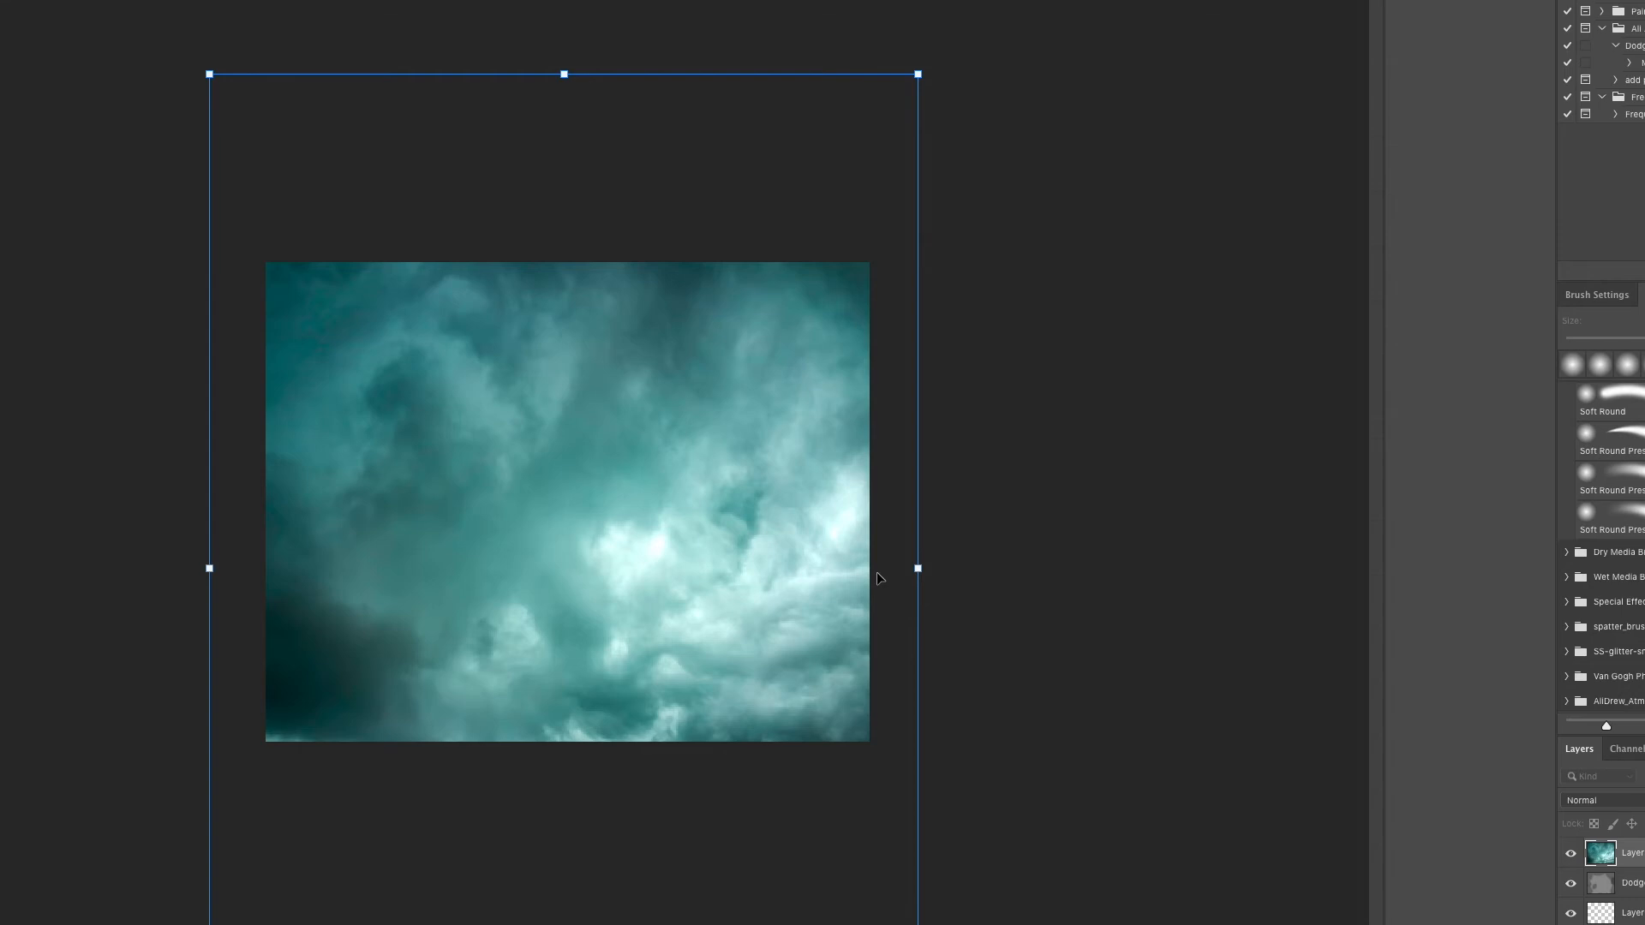
key(ctrl+z)
key(ctrl+shift+z)
key(Return)
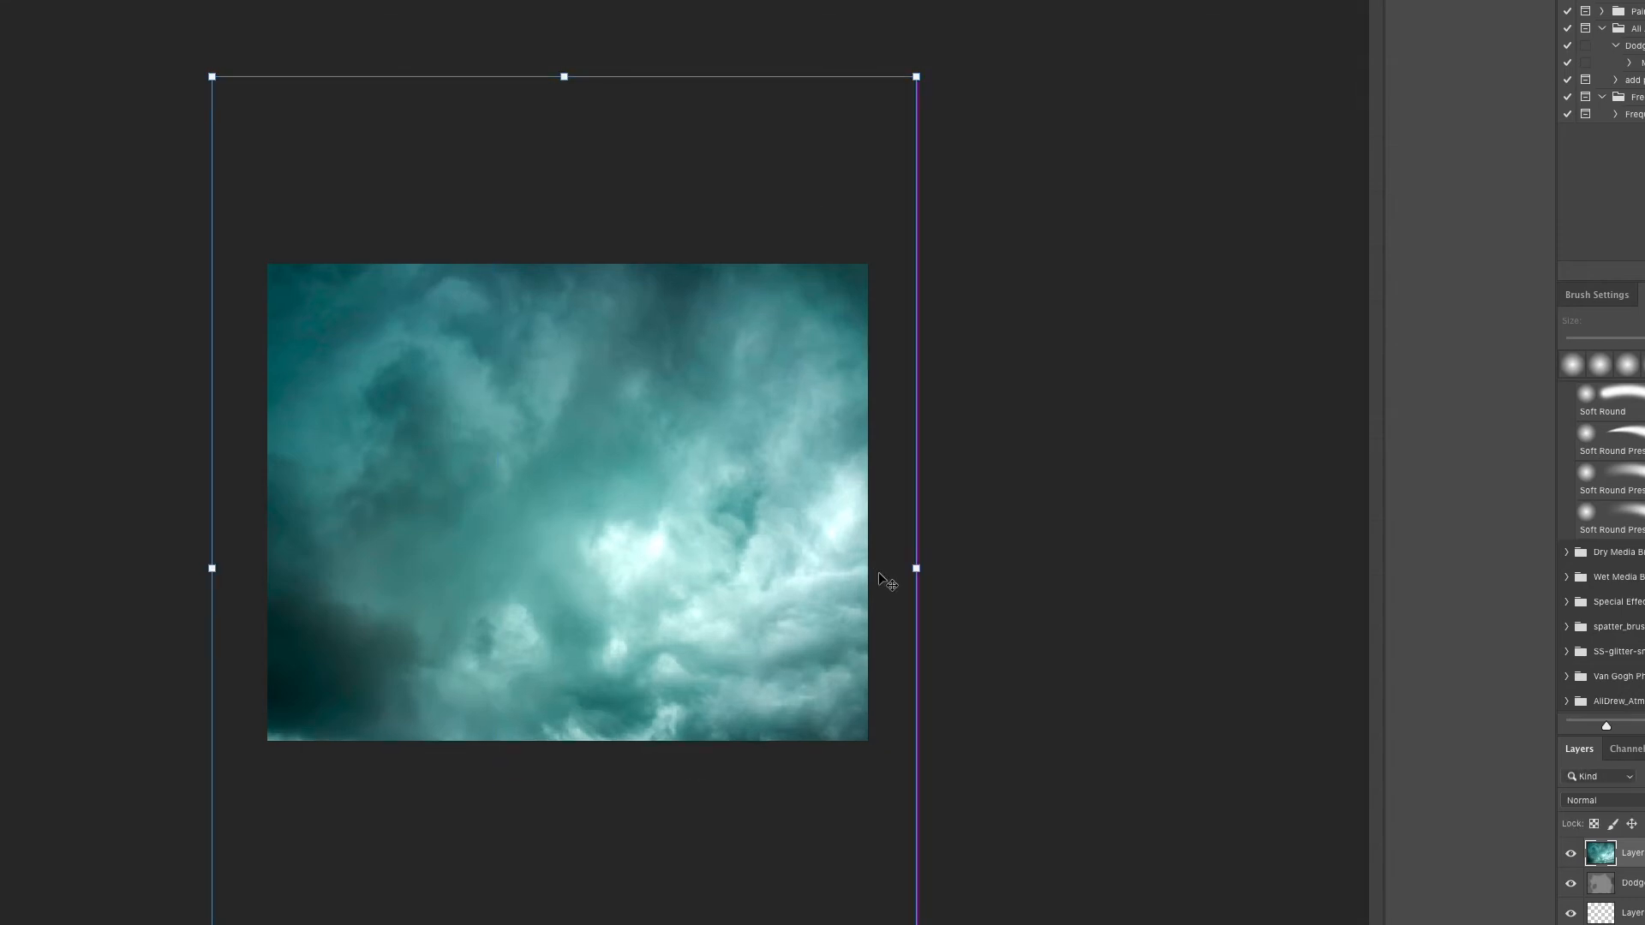
key(ctrl+plus)
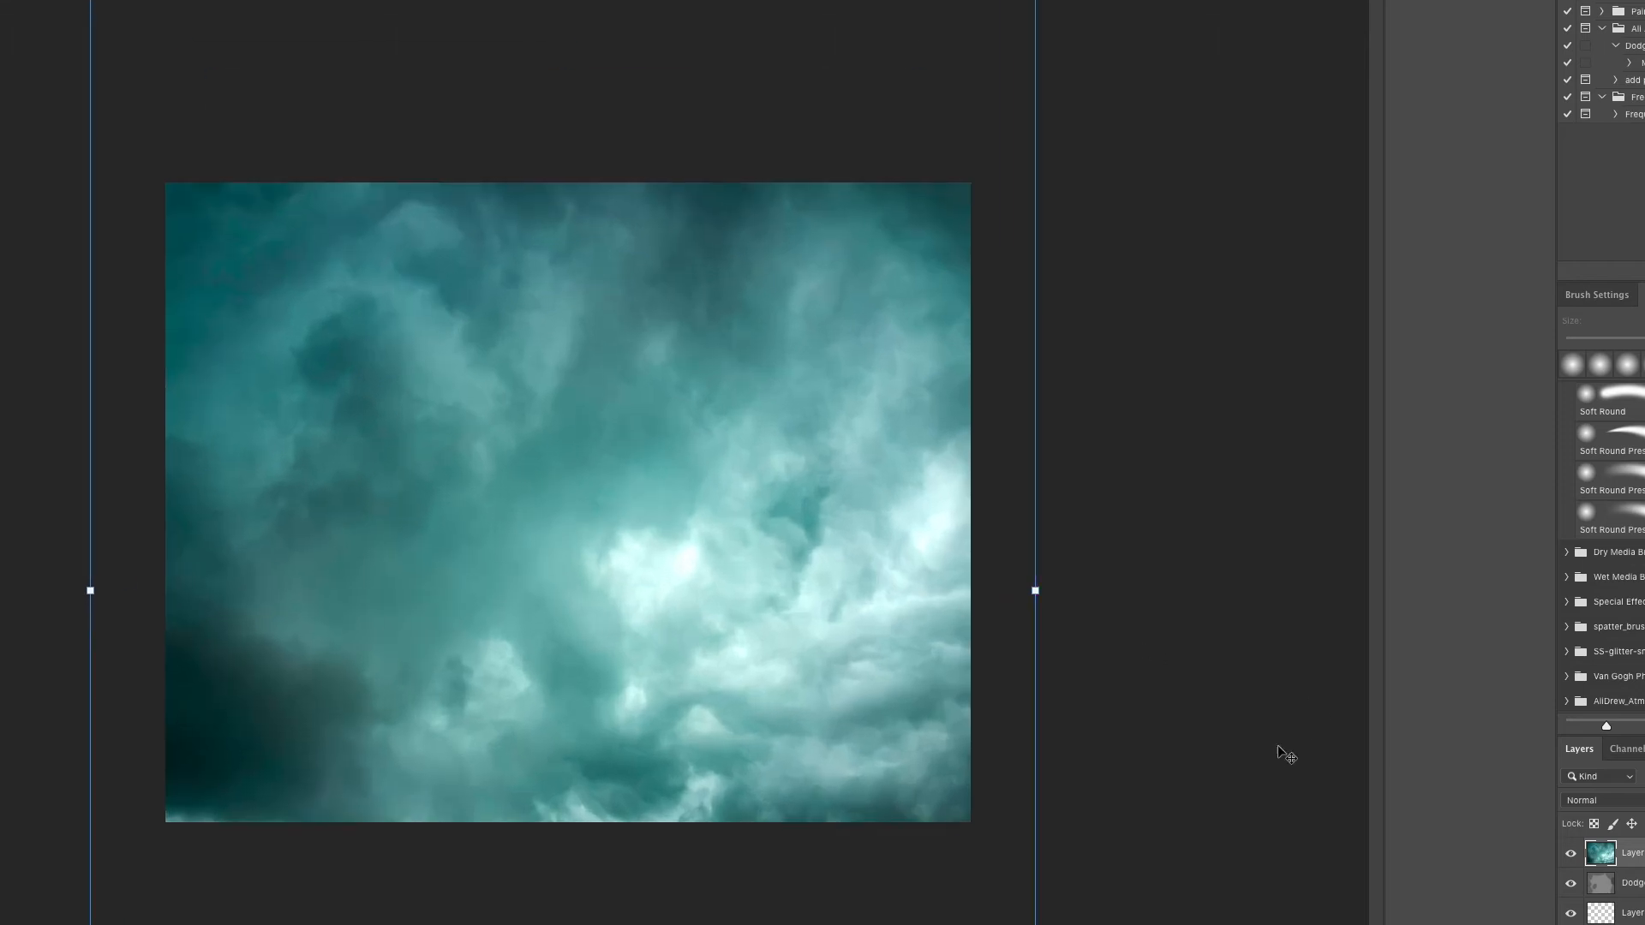
key(Return)
Step: Set the cloud layer's blend mode to Screen and its opacity to 40%
click(1624, 802)
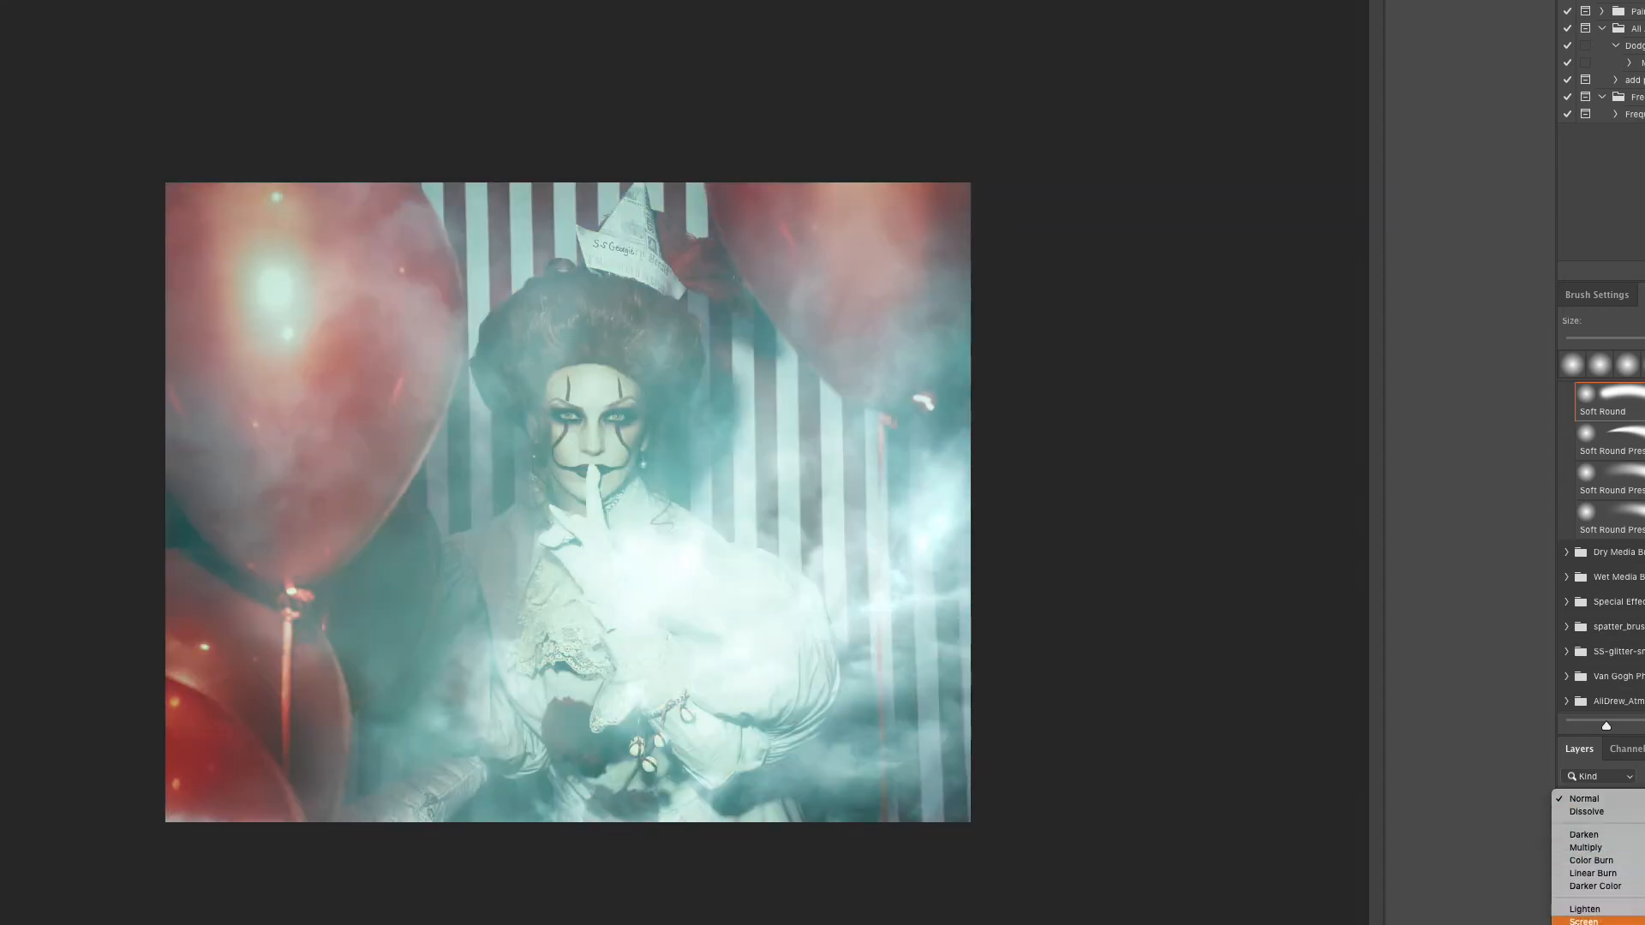
click(1583, 921)
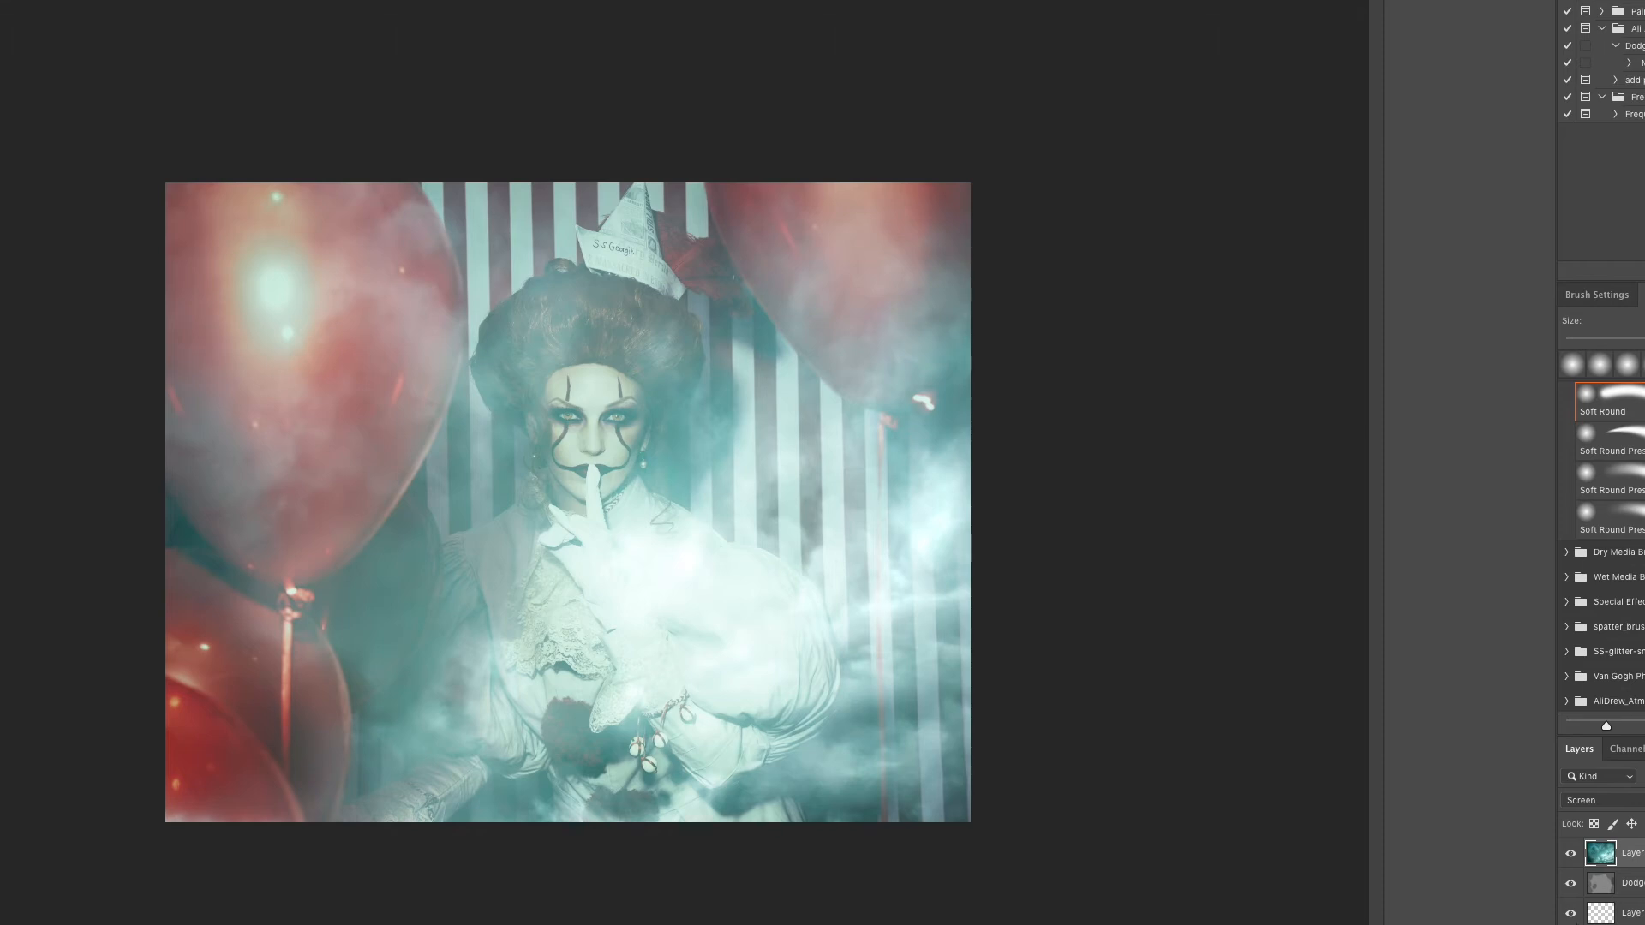
key(4)
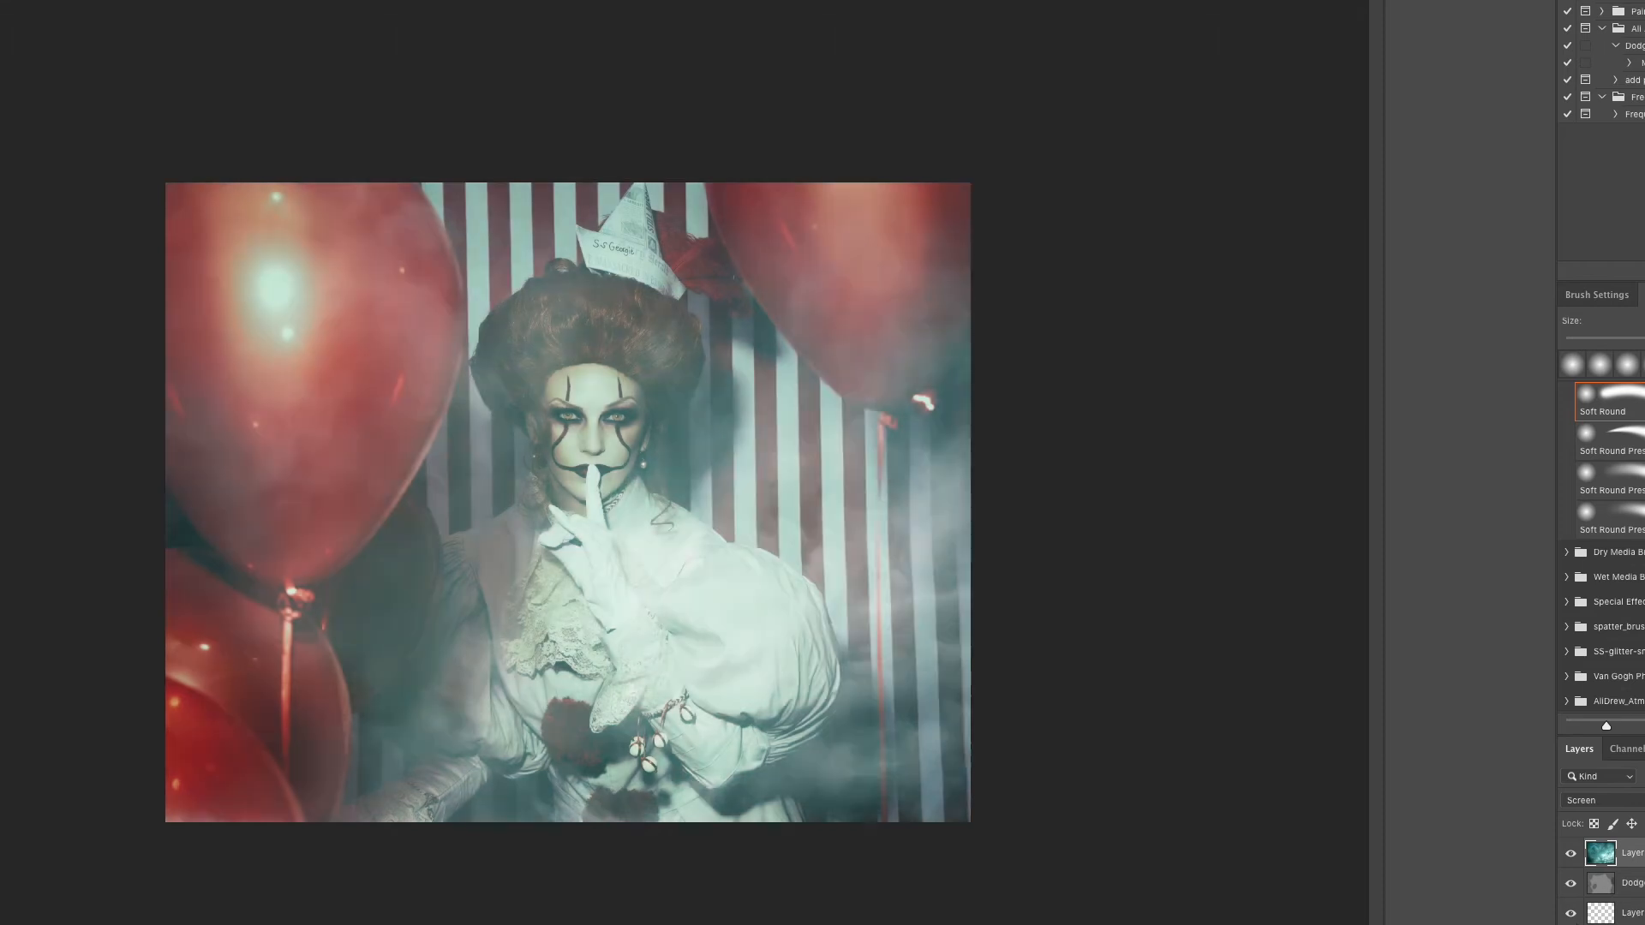
Step: Convert the cloud layer to a smart object and add a white layer mask to it
right_click(1628, 853)
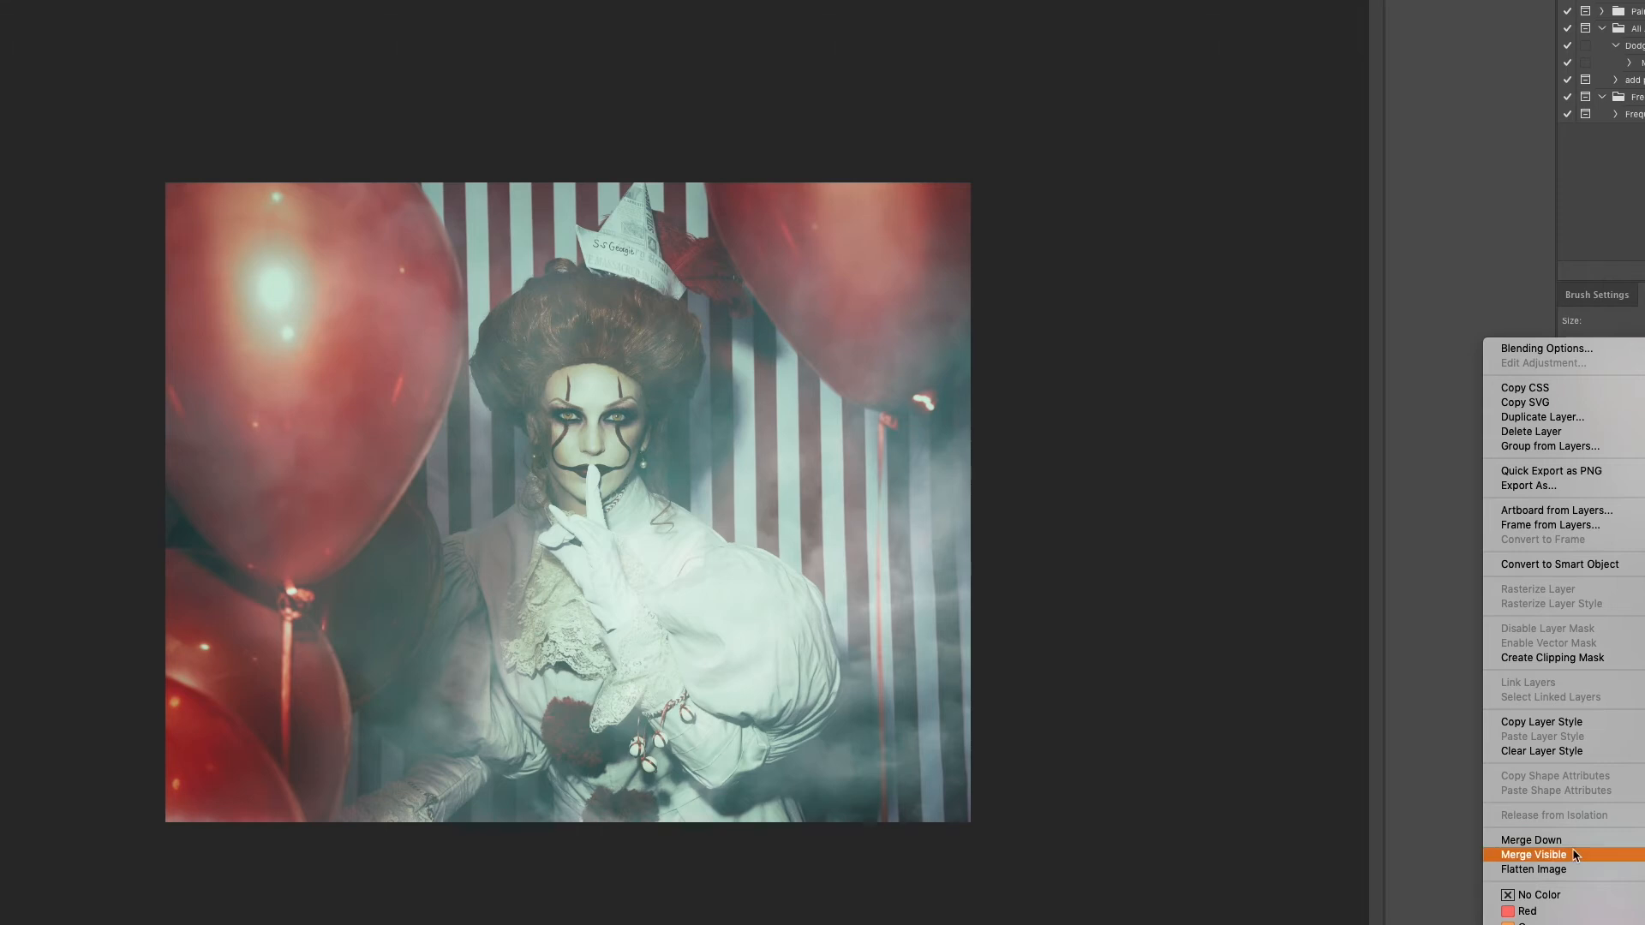
click(1565, 565)
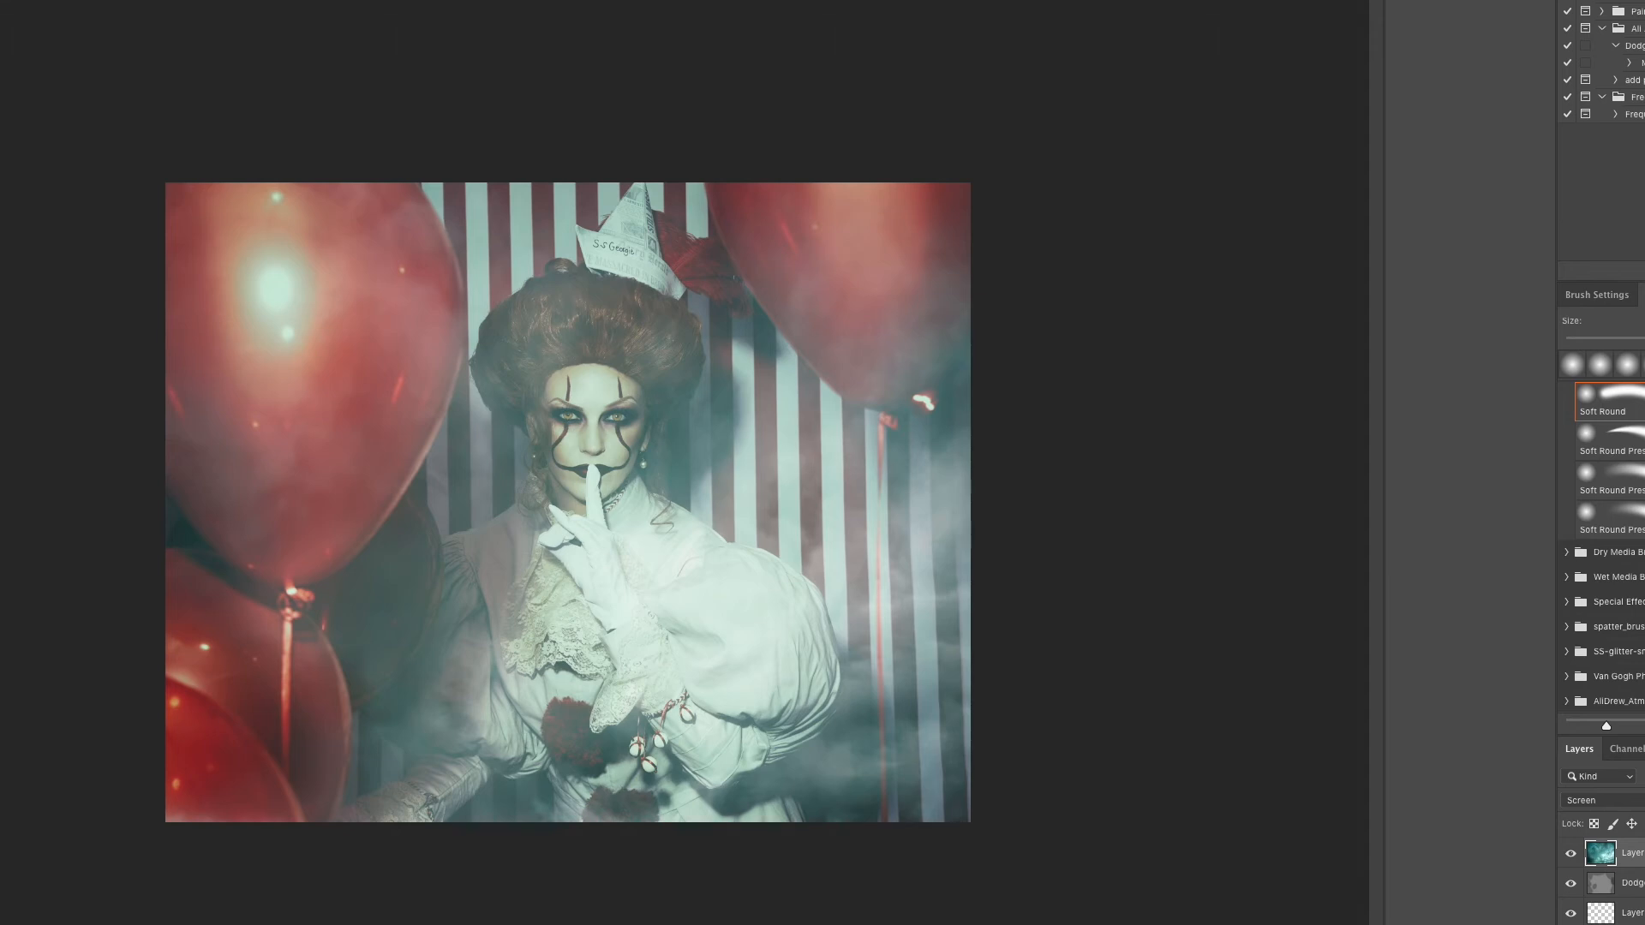
click(1644, 924)
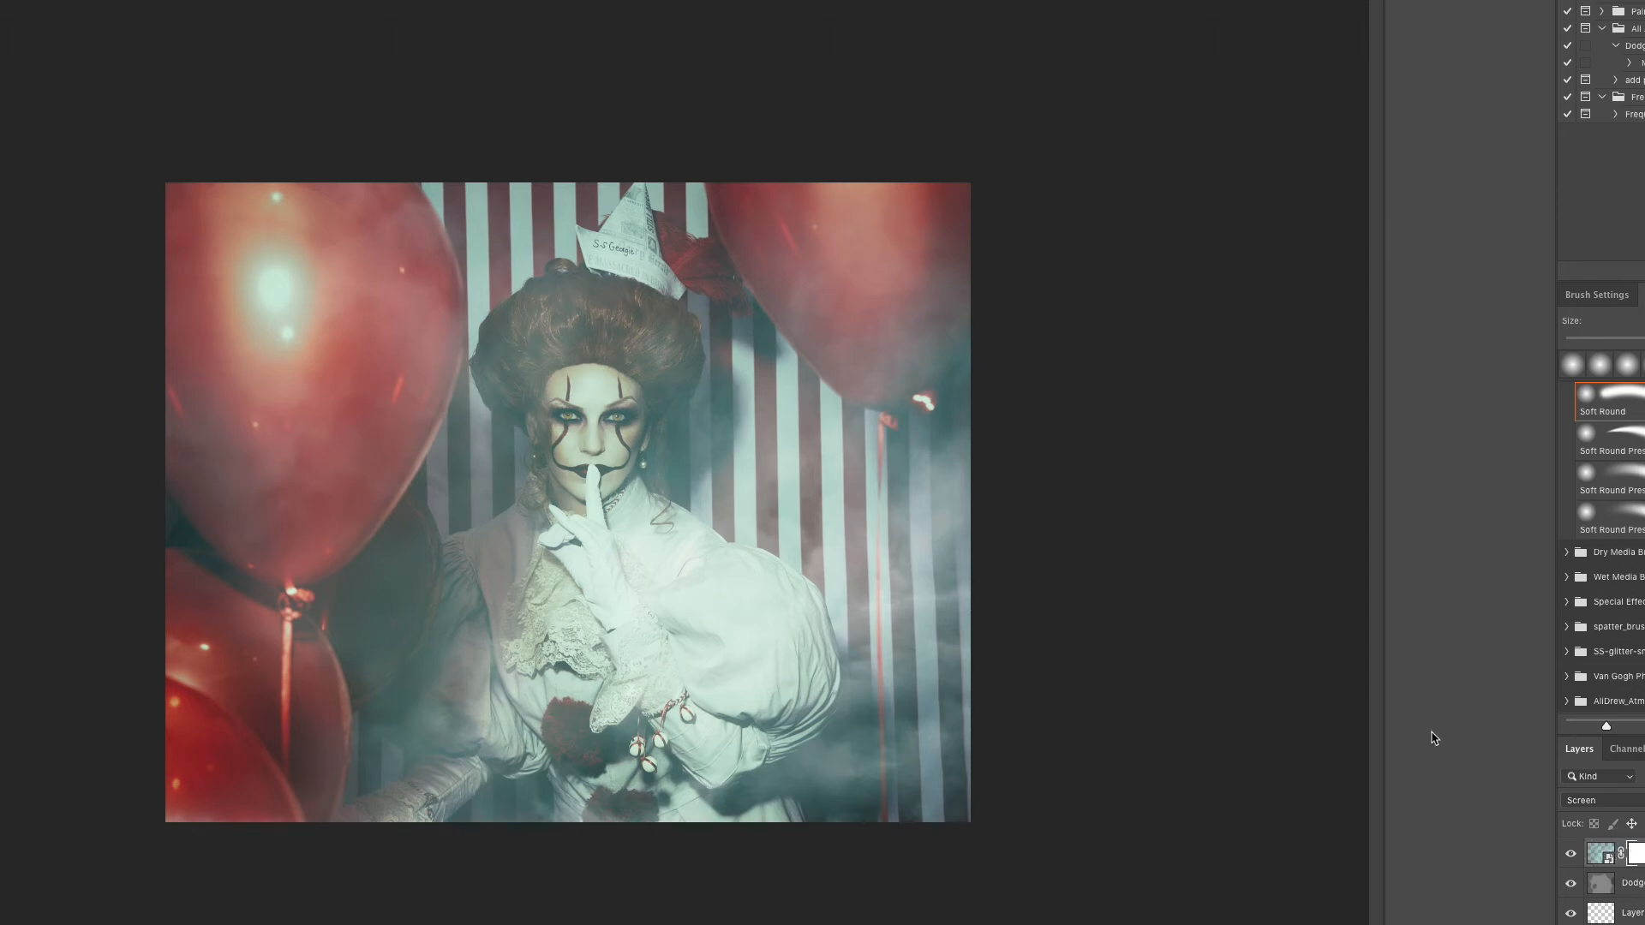
Step: Try to clear the fog from the clown's face with gradients on the cloud layer's mask
key(g)
click(583, 426)
click(578, 429)
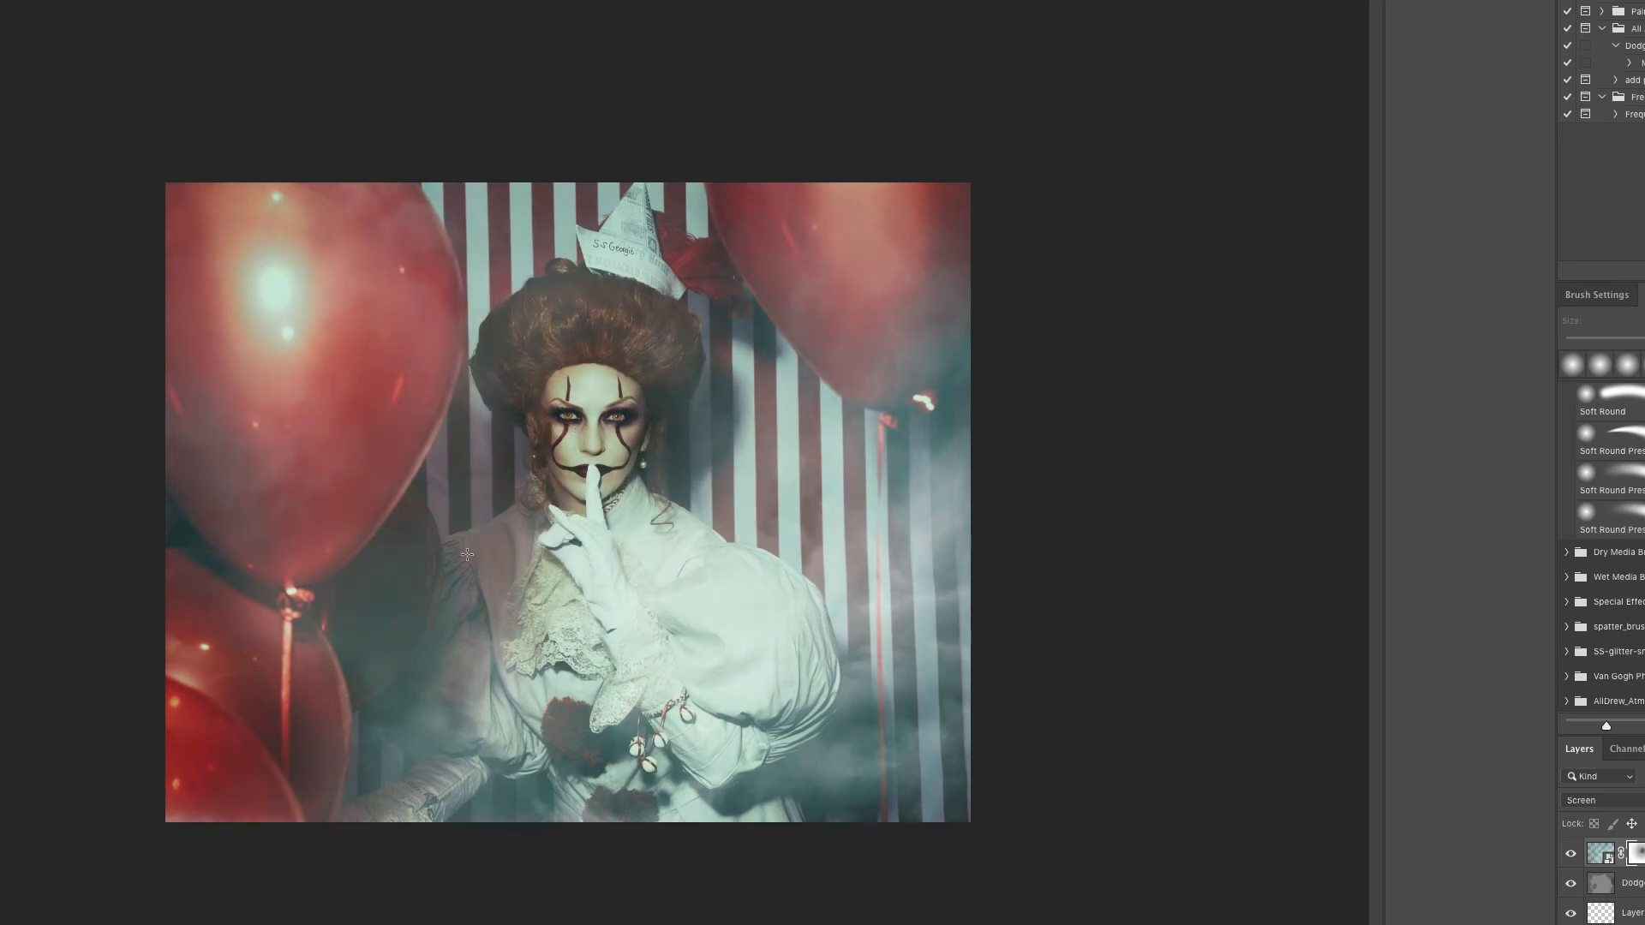
key(ctrl+z)
key(ctrl+shift+z)
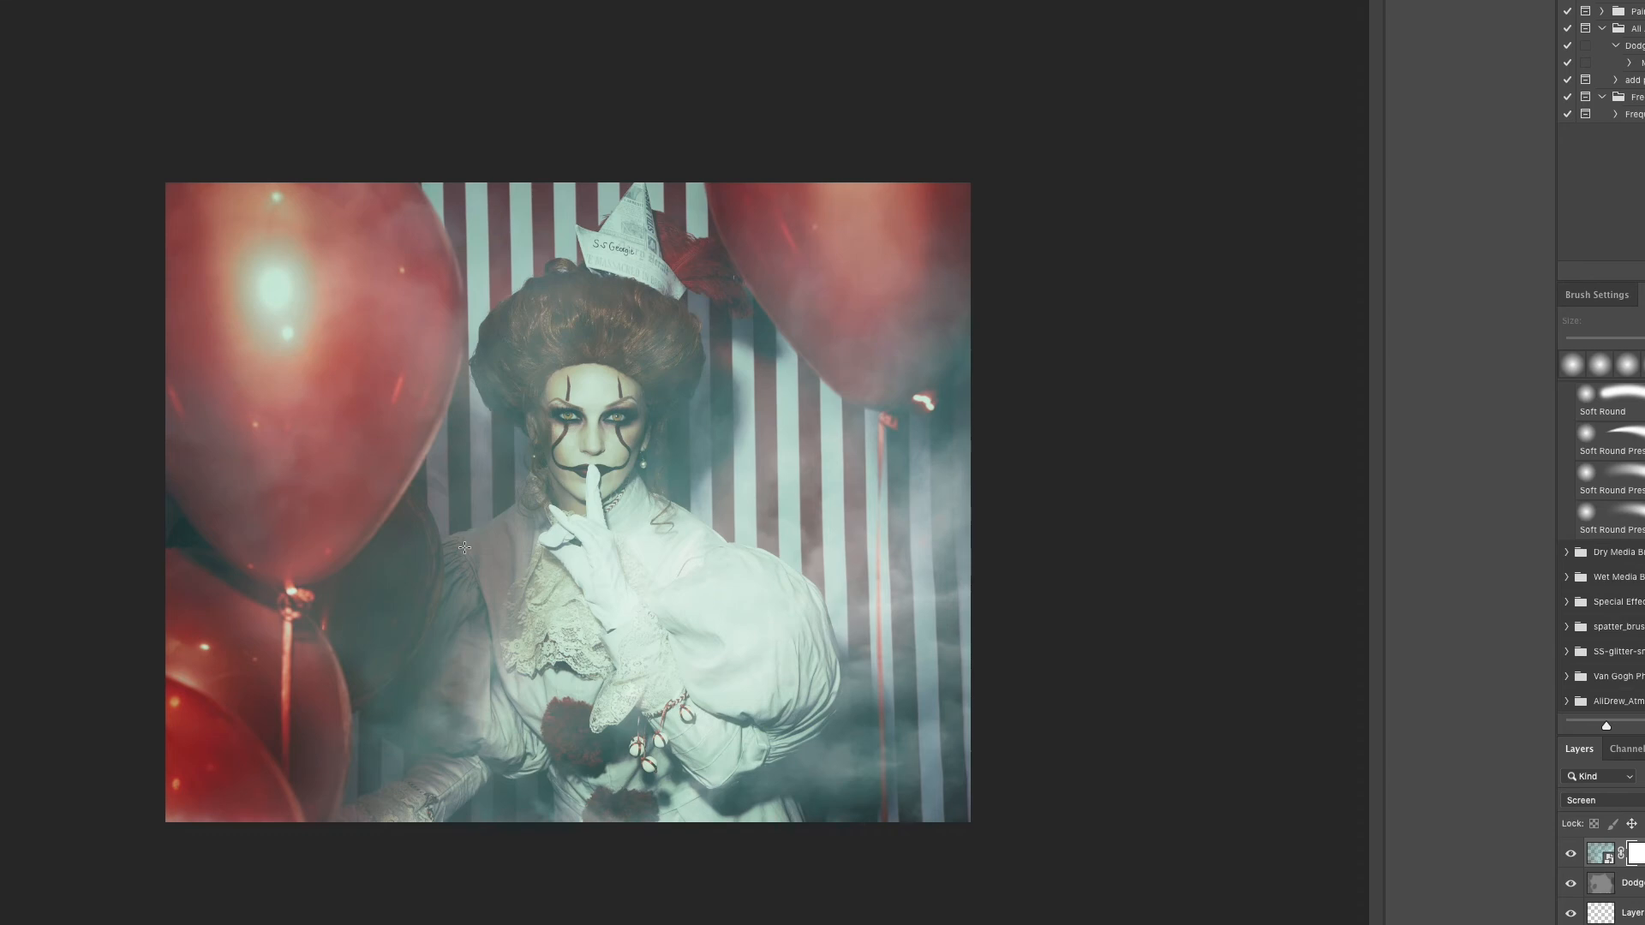
Step: Fade the fog over the clown's face and lace collar with gradients on the cloud layer's mask
click(579, 431)
click(580, 430)
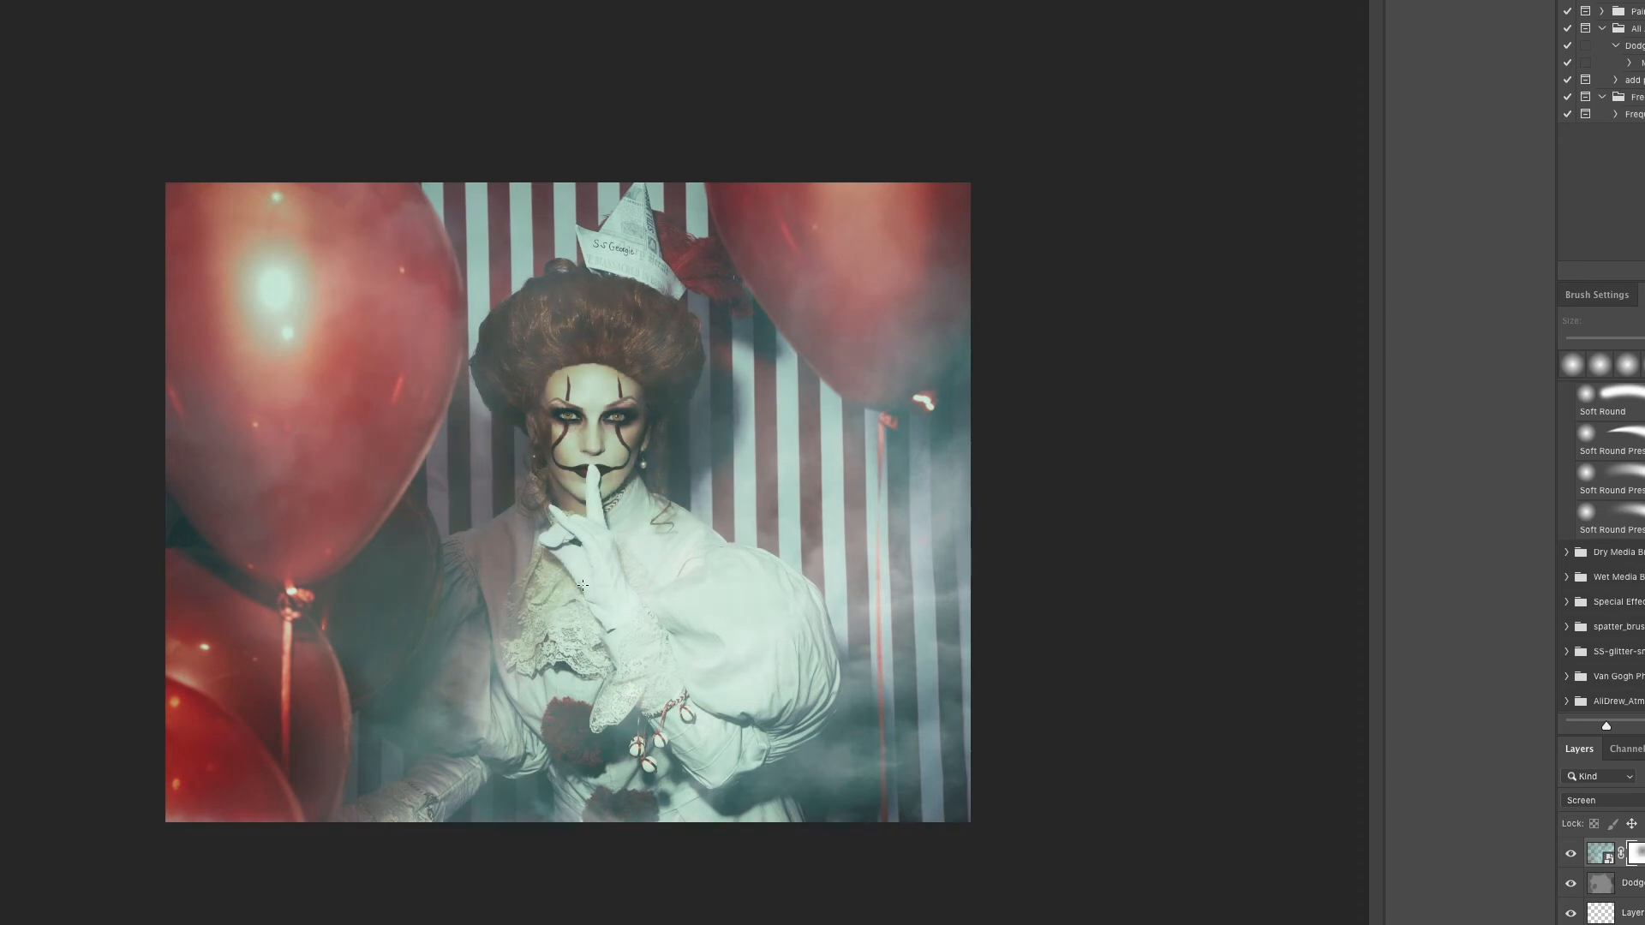
click(572, 664)
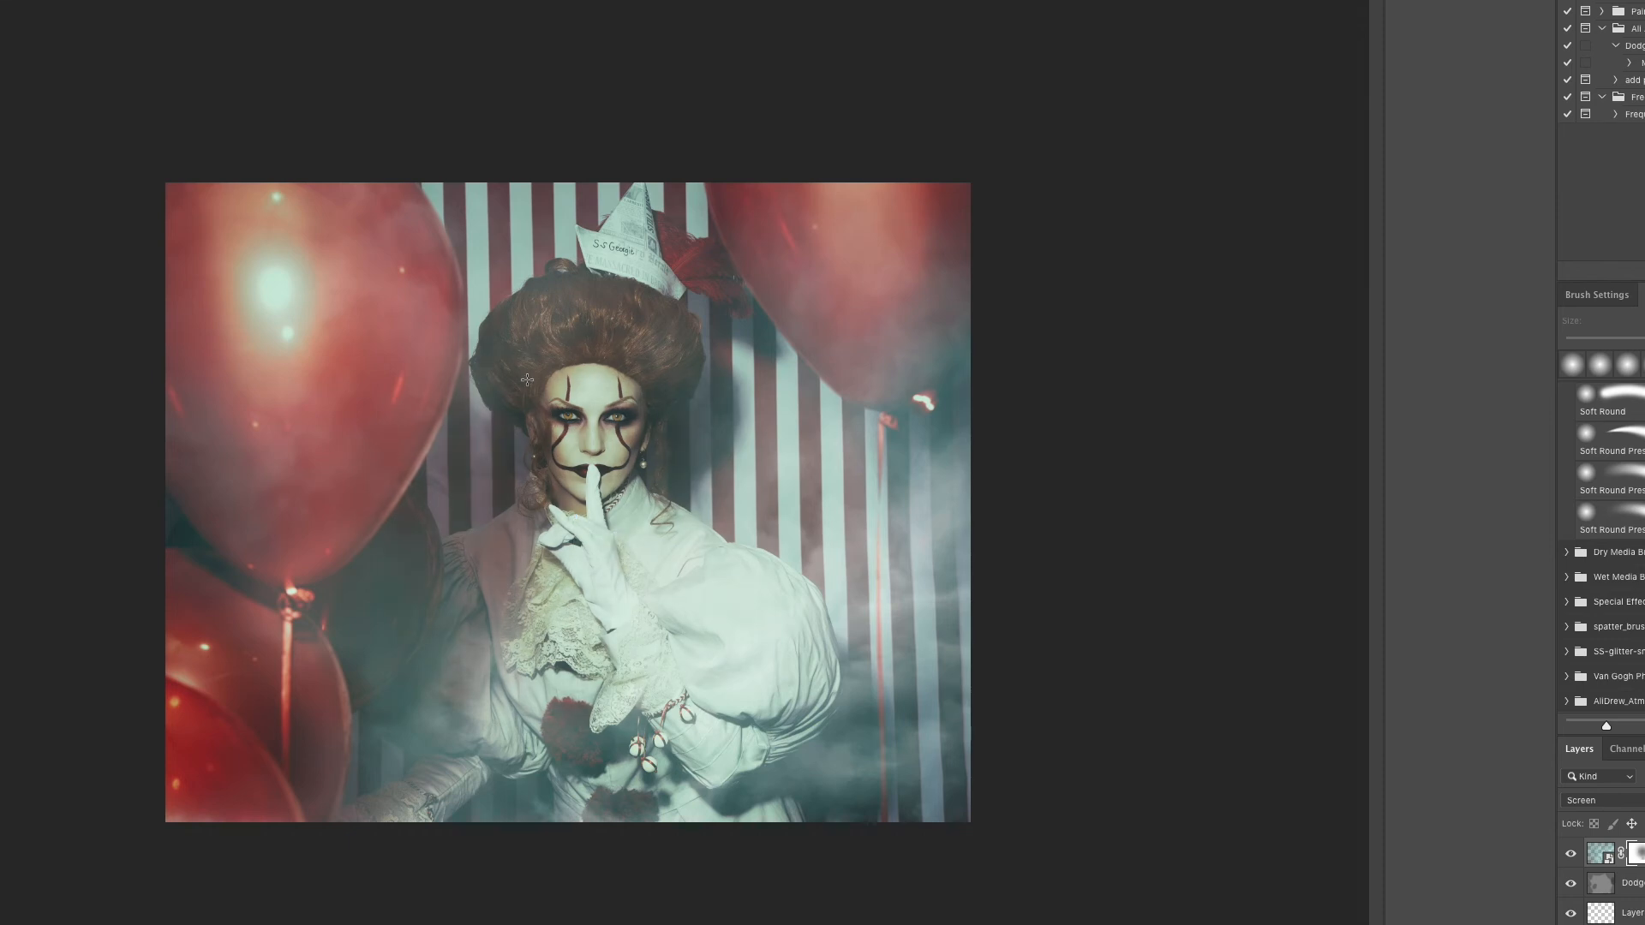